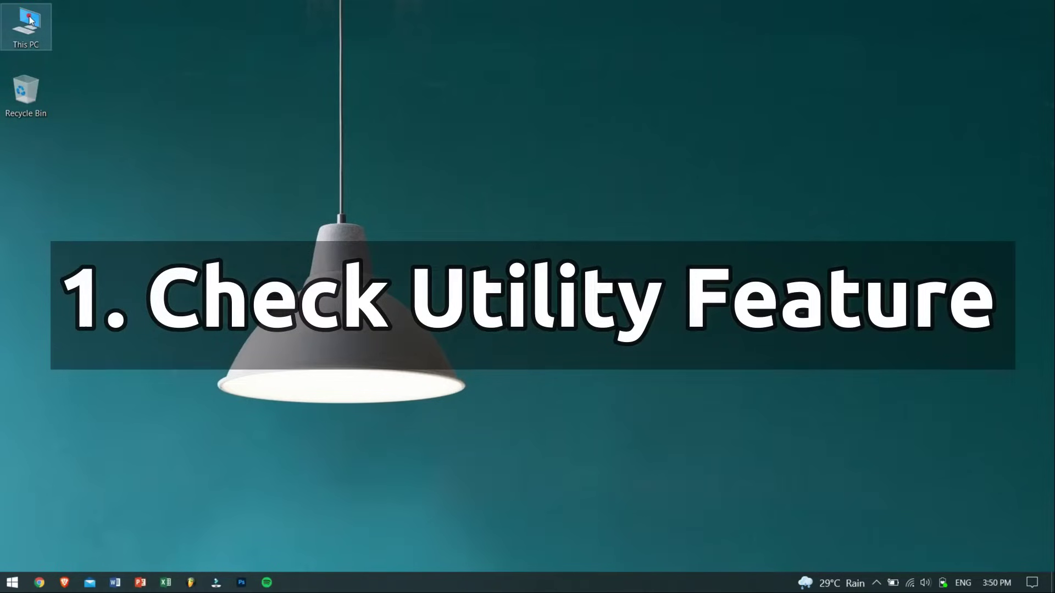
Scan and repair USB (G:) from its Properties Tools check, find no errors, and close Properties
double_click(30, 20)
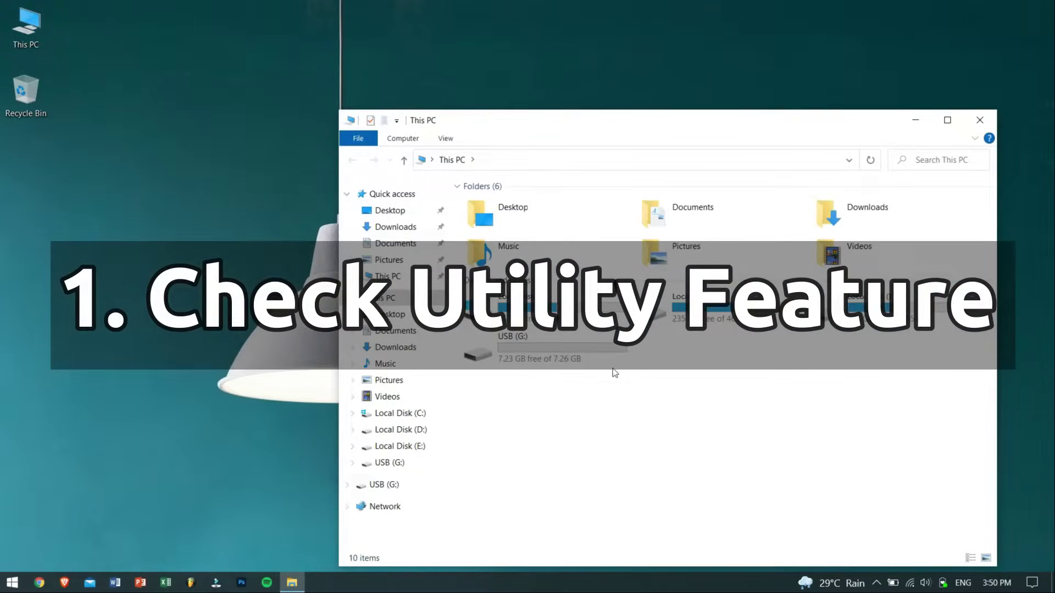
drag(623, 127, 508, 71)
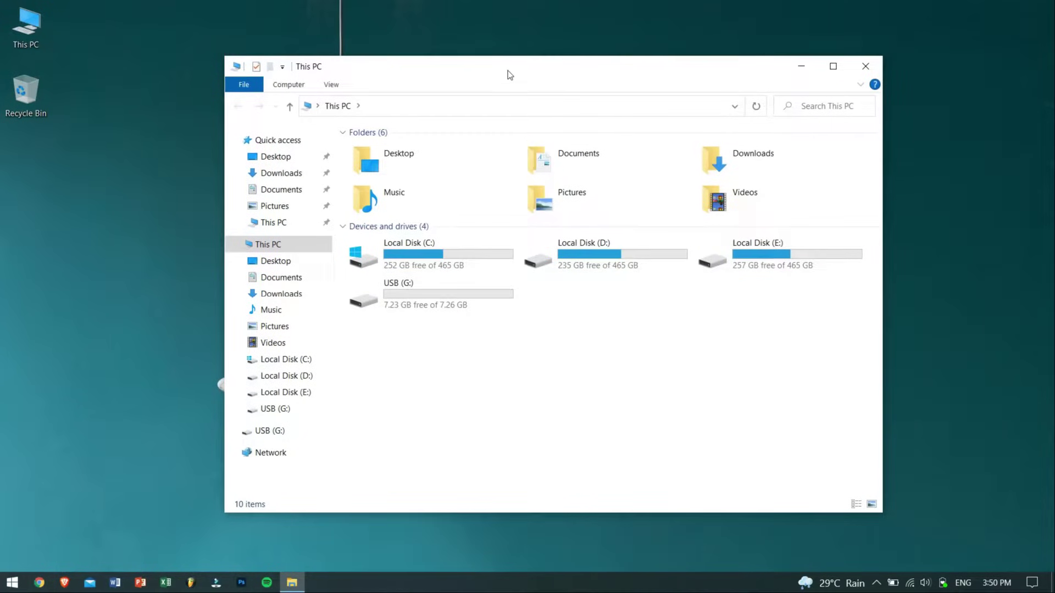
right_click(445, 288)
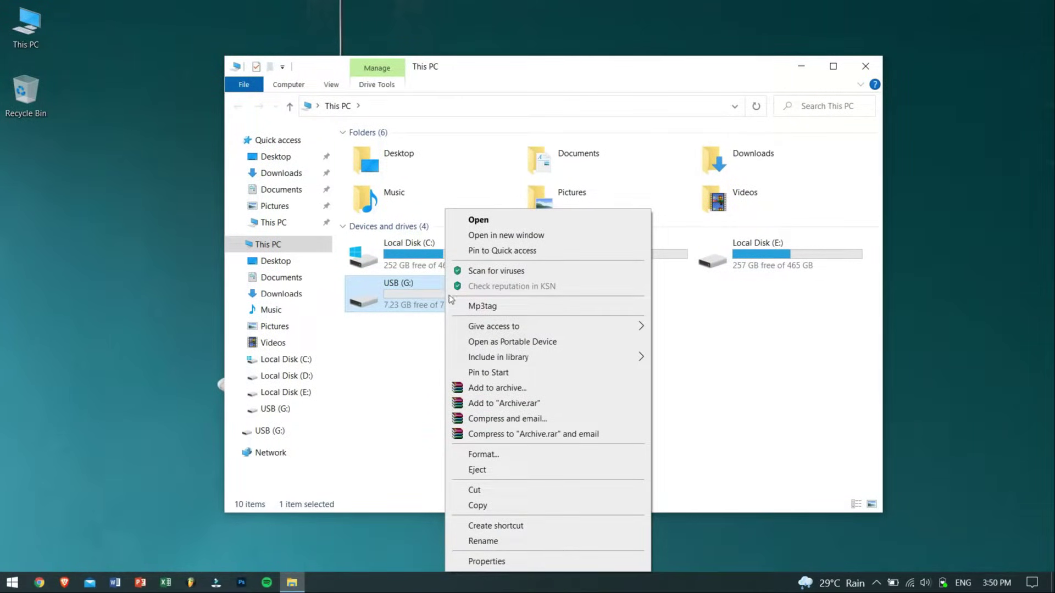
click(544, 561)
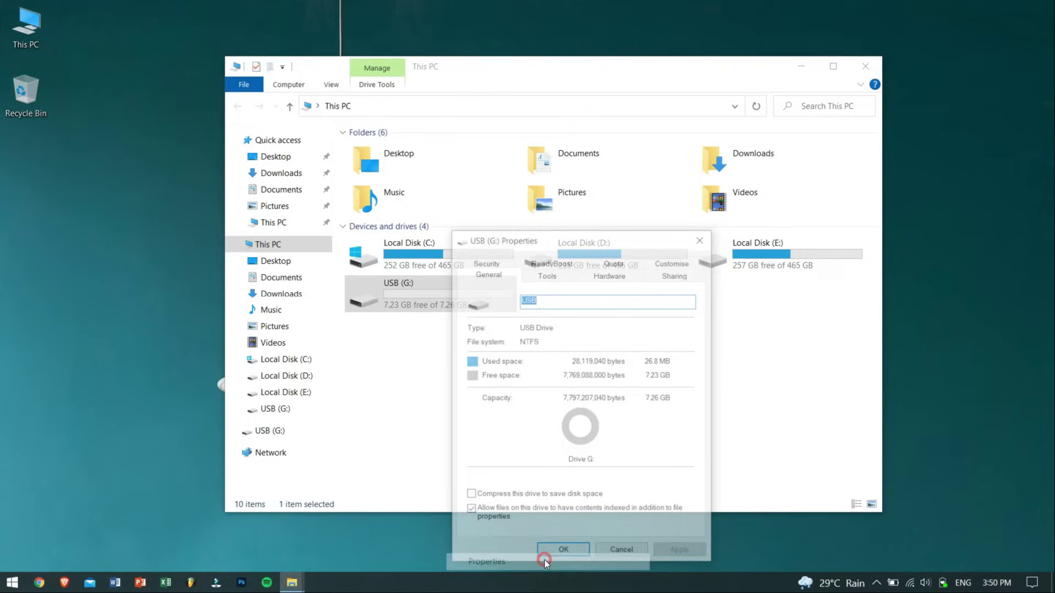
click(547, 274)
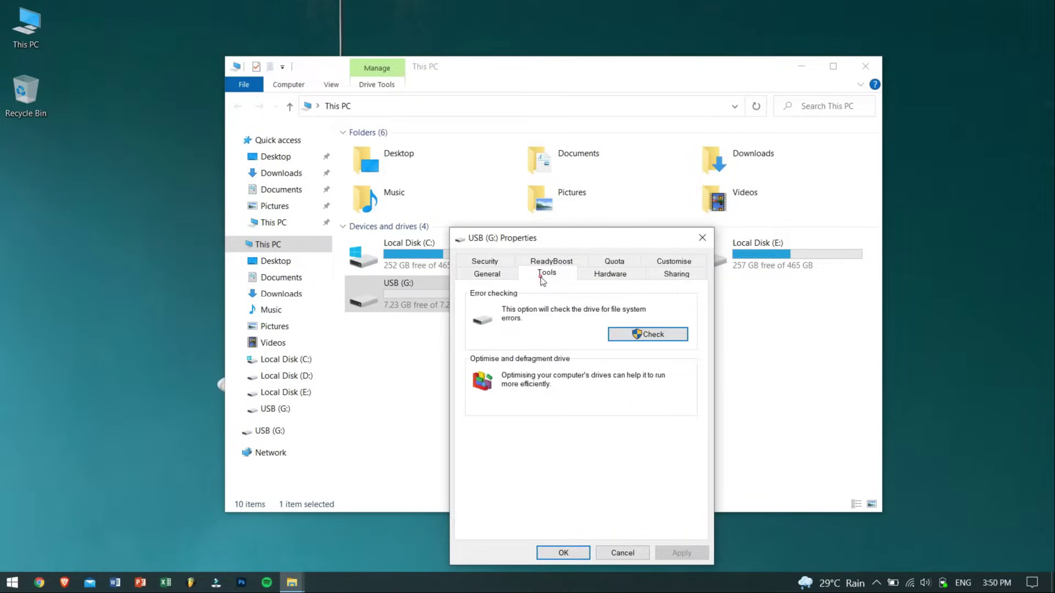
click(646, 336)
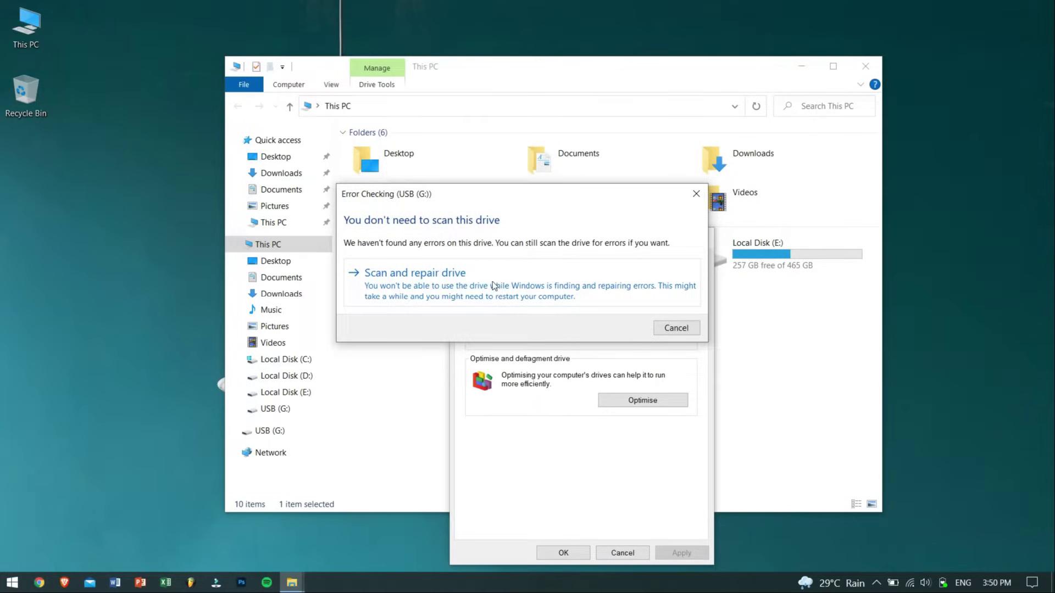
click(455, 276)
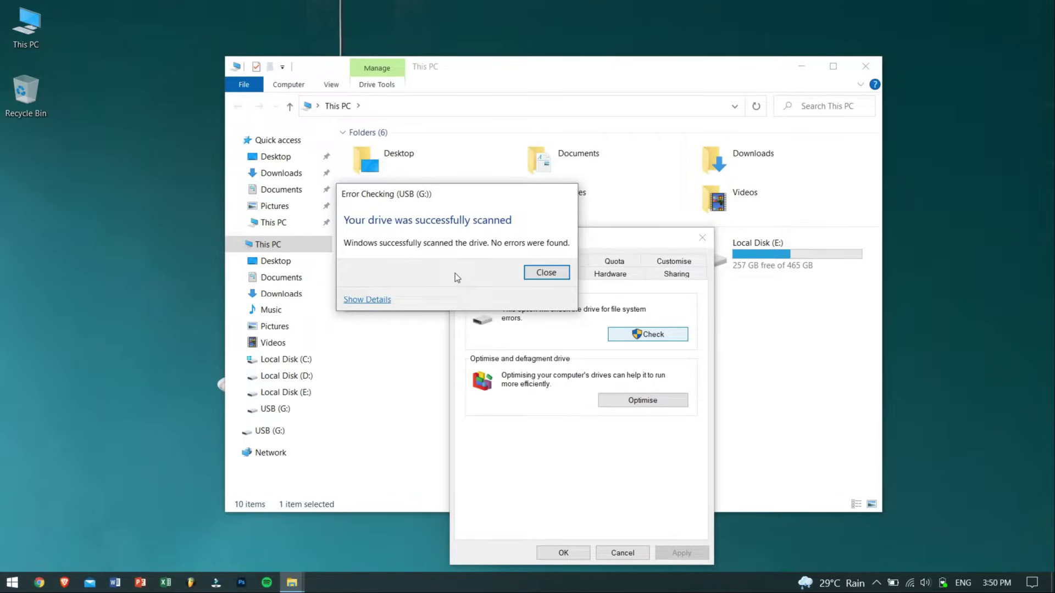
click(546, 273)
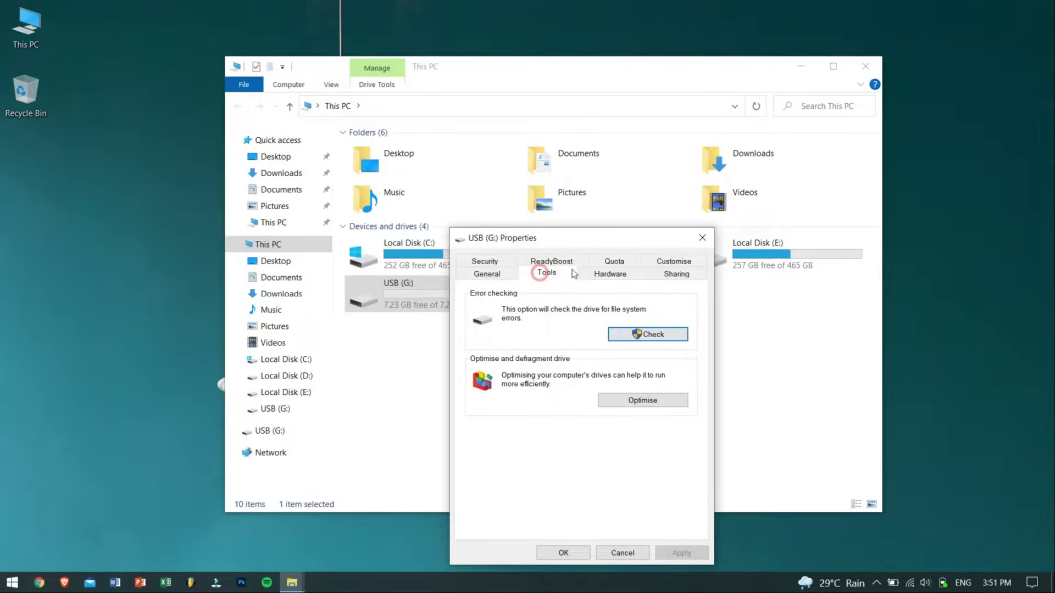
click(704, 238)
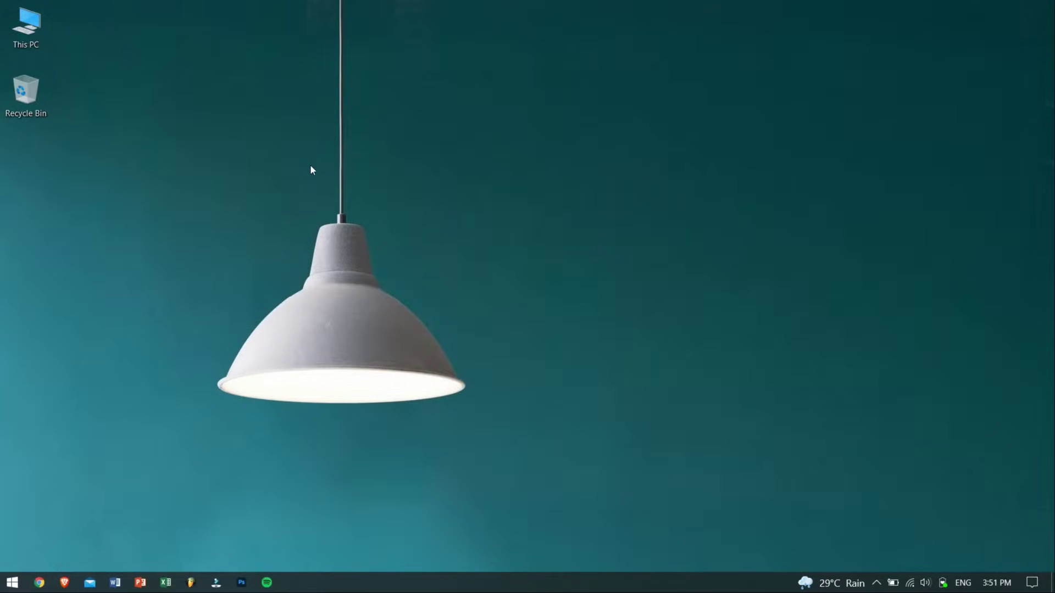
Close This PC and launch Device Manager by searching 'devi' in Start
double_click(43, 25)
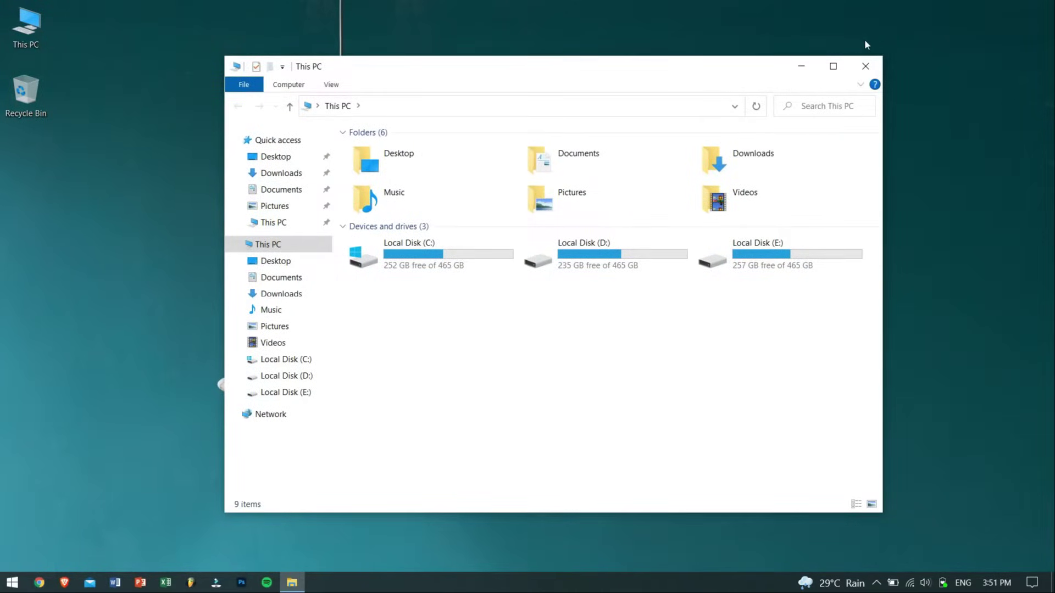
click(871, 68)
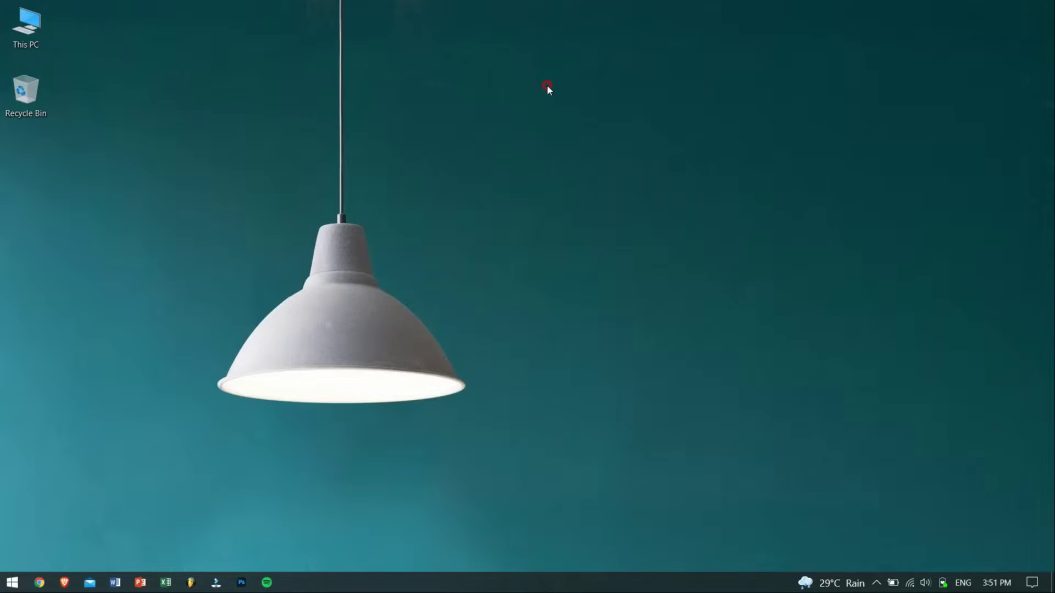
click(12, 582)
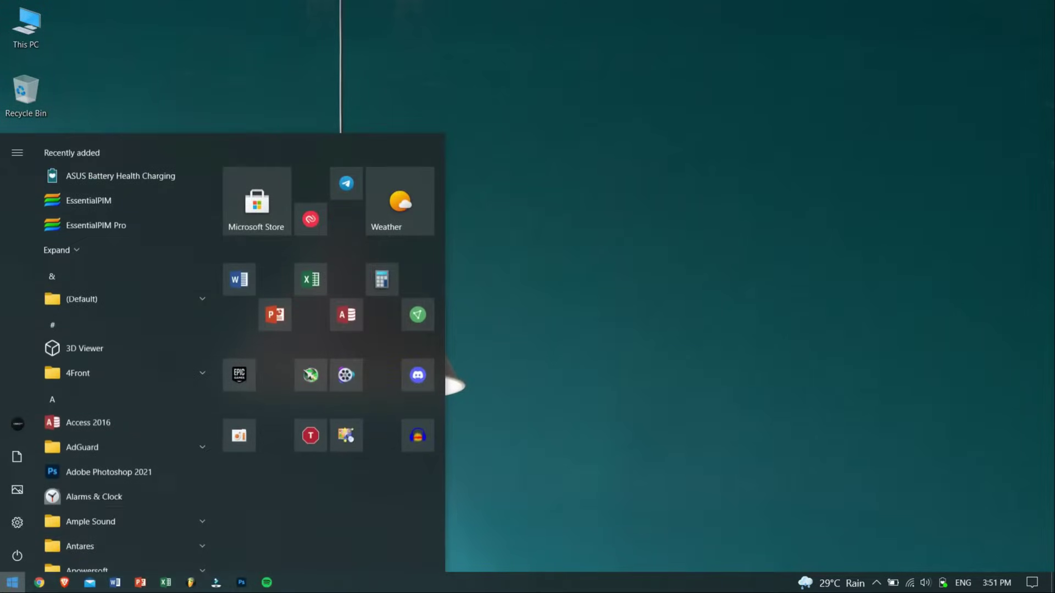
text(devi)
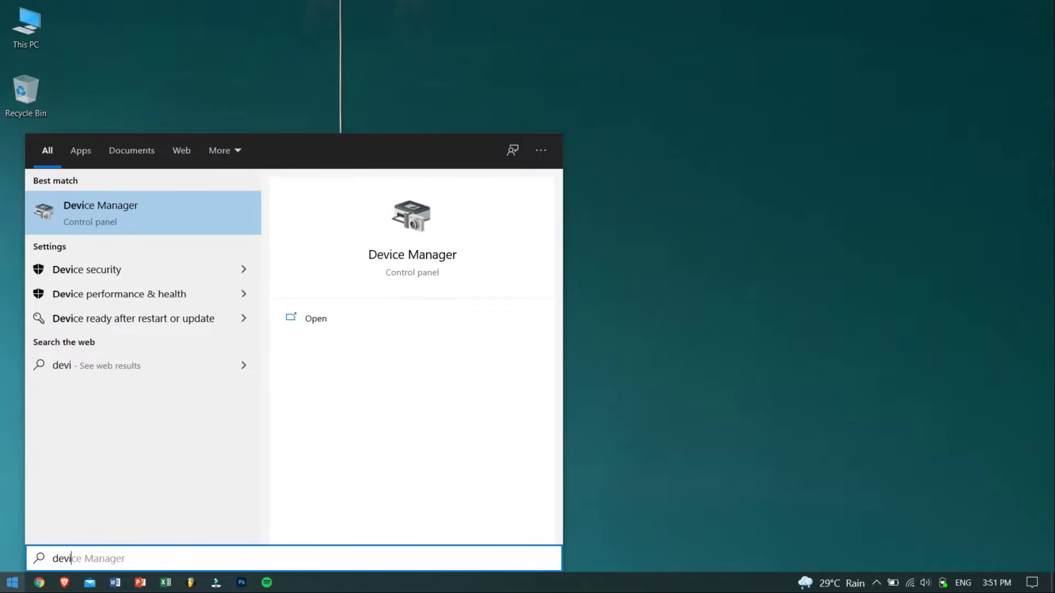
key(Return)
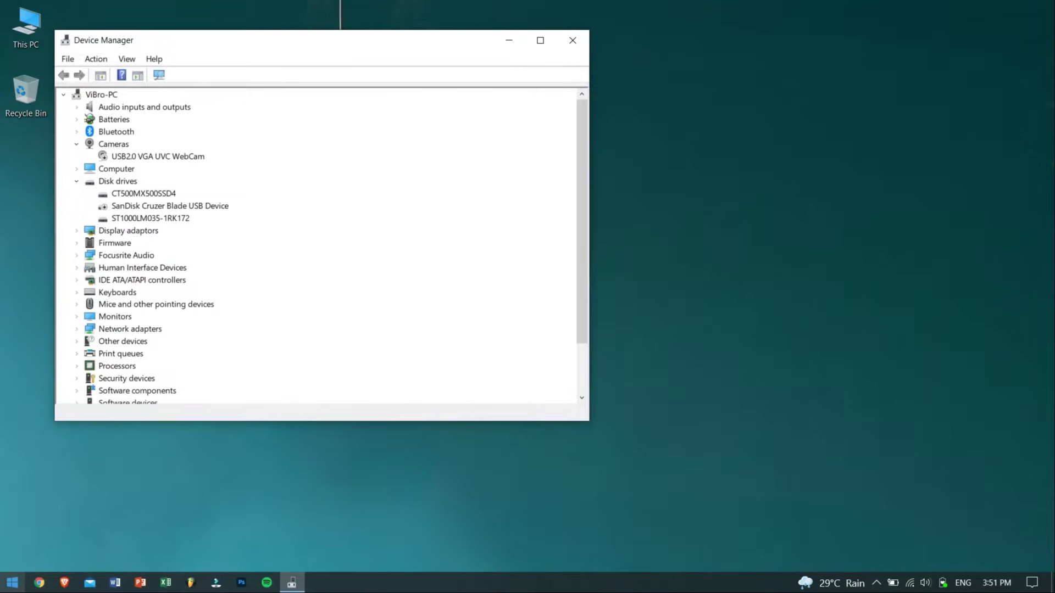
Under Disk drives, enable the SanDisk Cruzer Blade USB Device
click(118, 181)
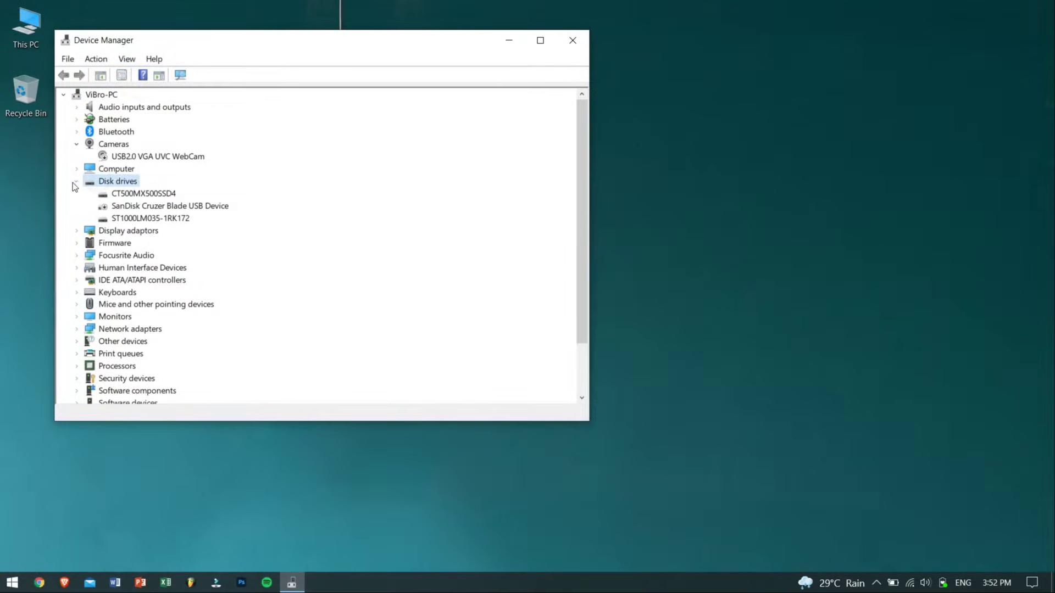
click(77, 183)
click(76, 183)
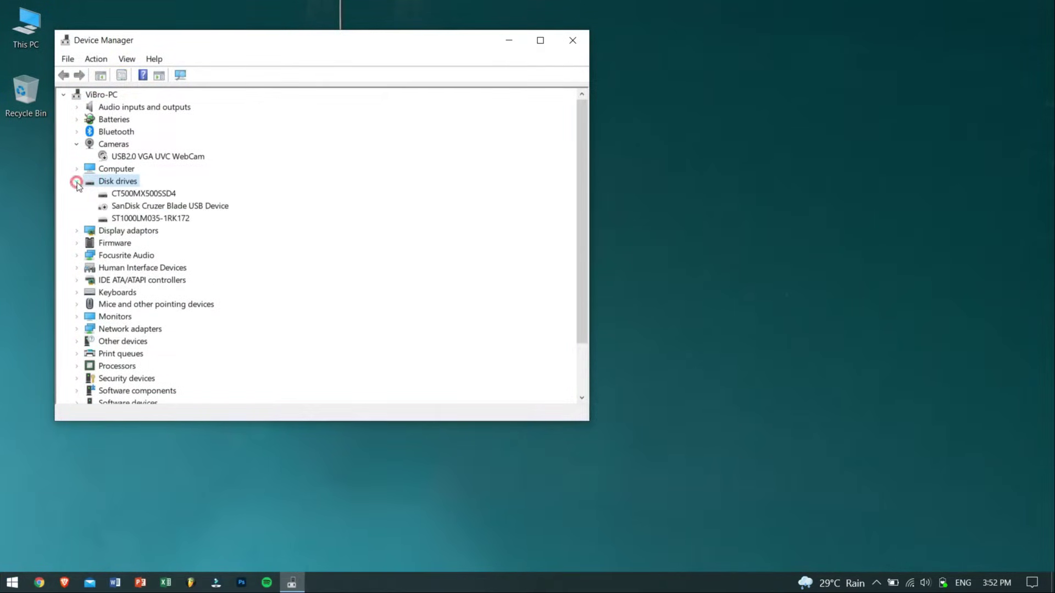
click(156, 218)
click(160, 208)
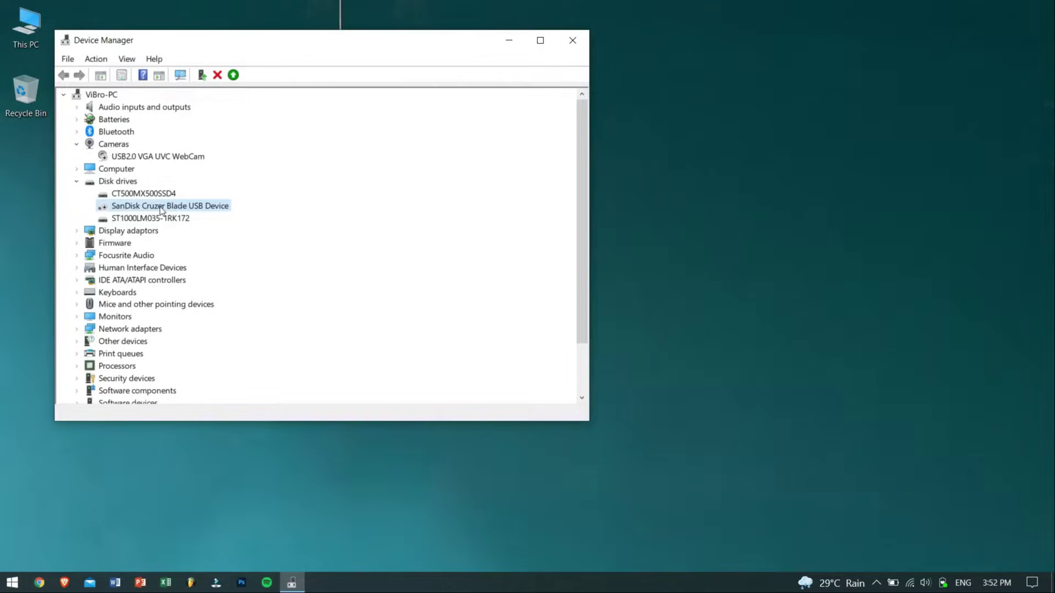
right_click(160, 207)
click(155, 208)
right_click(206, 207)
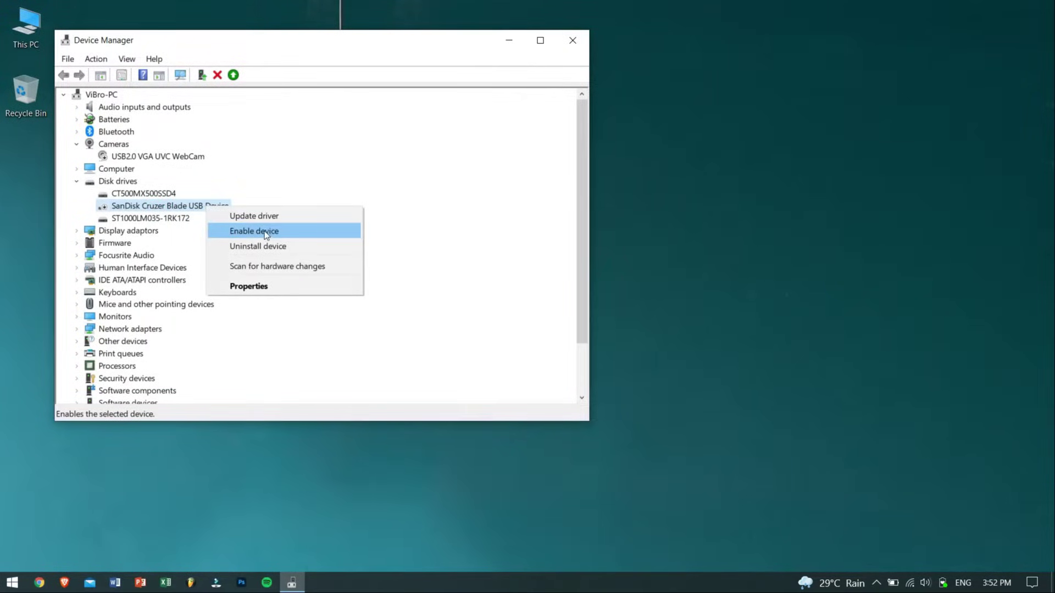
click(310, 227)
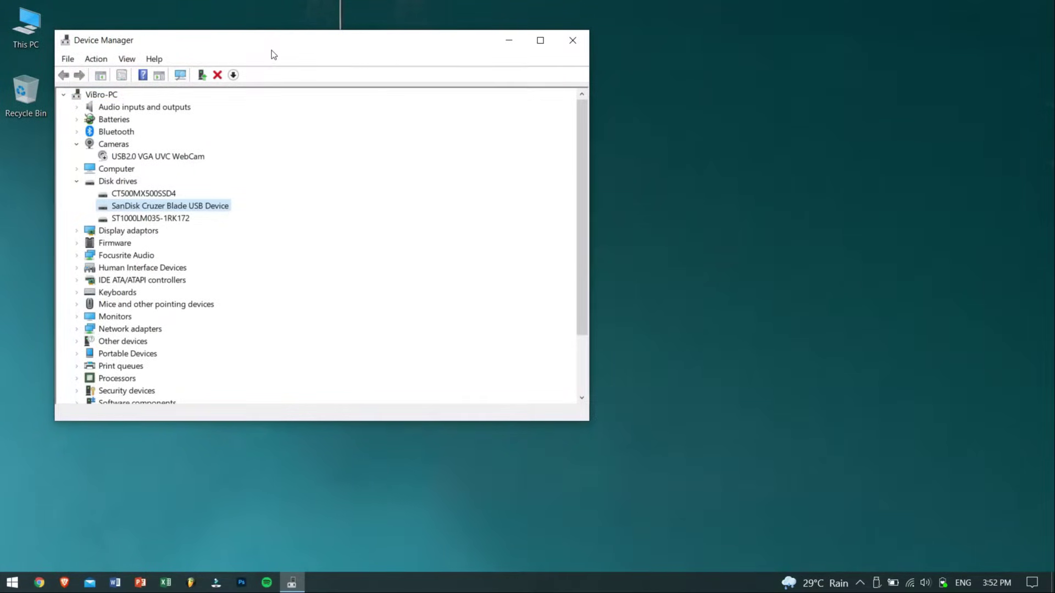
Search automatically for a newer SanDisk Cruzer Blade driver, check Windows Update, then close Settings
drag(275, 43, 380, 81)
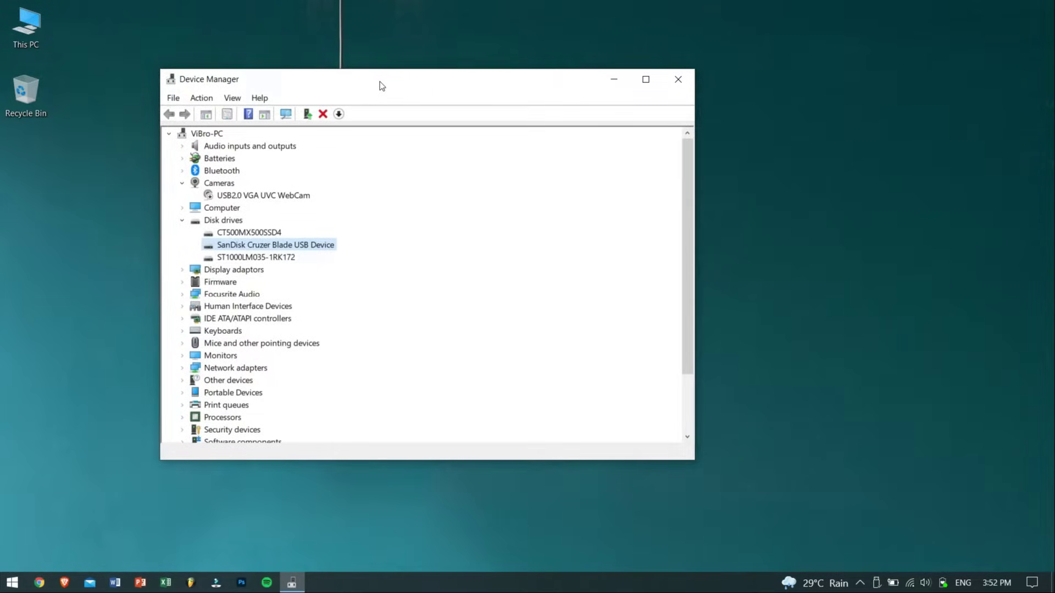
right_click(315, 249)
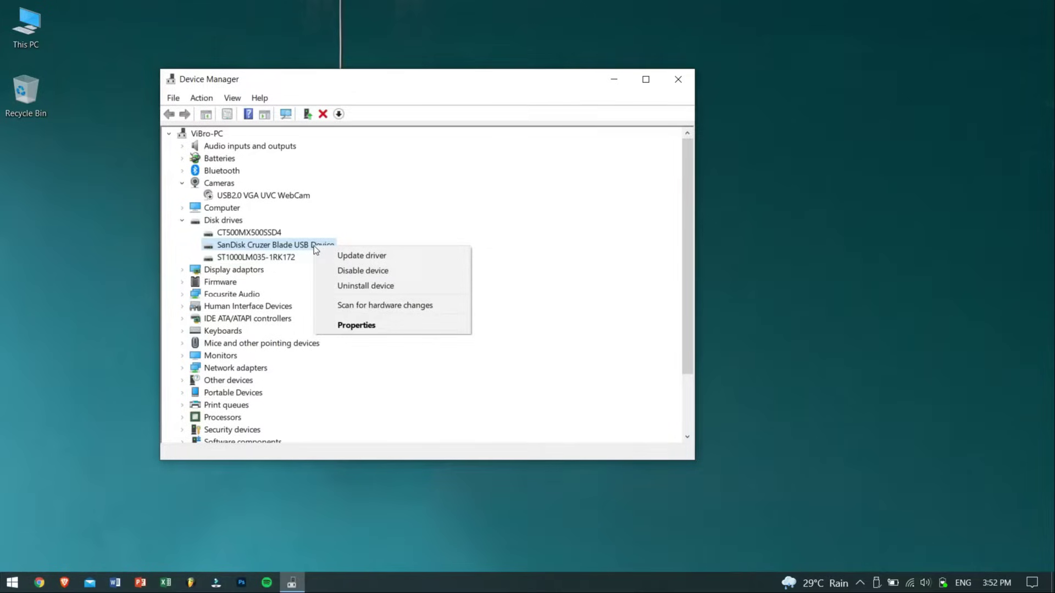
click(417, 258)
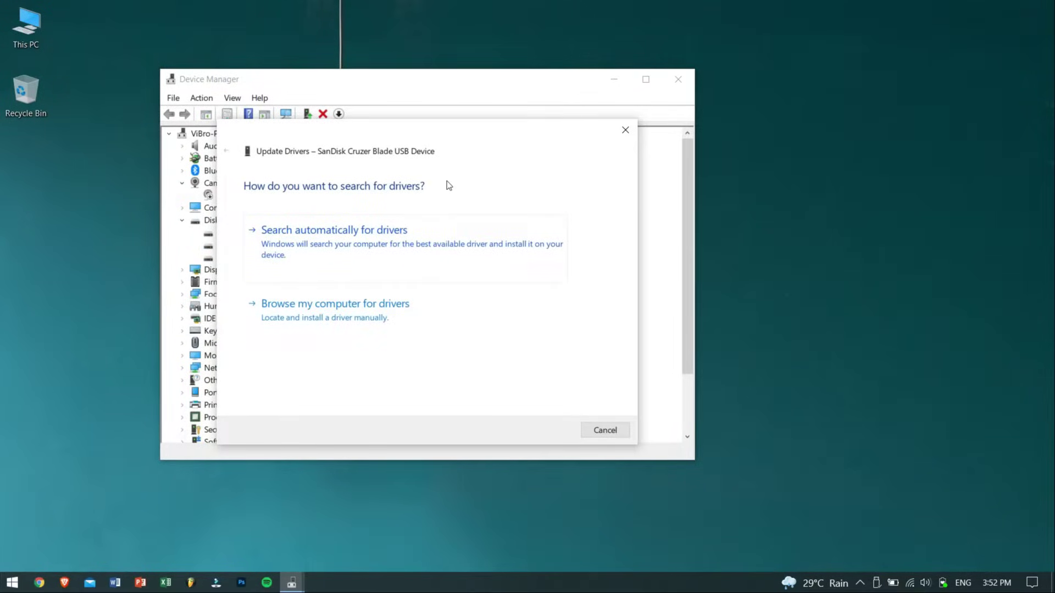
click(387, 247)
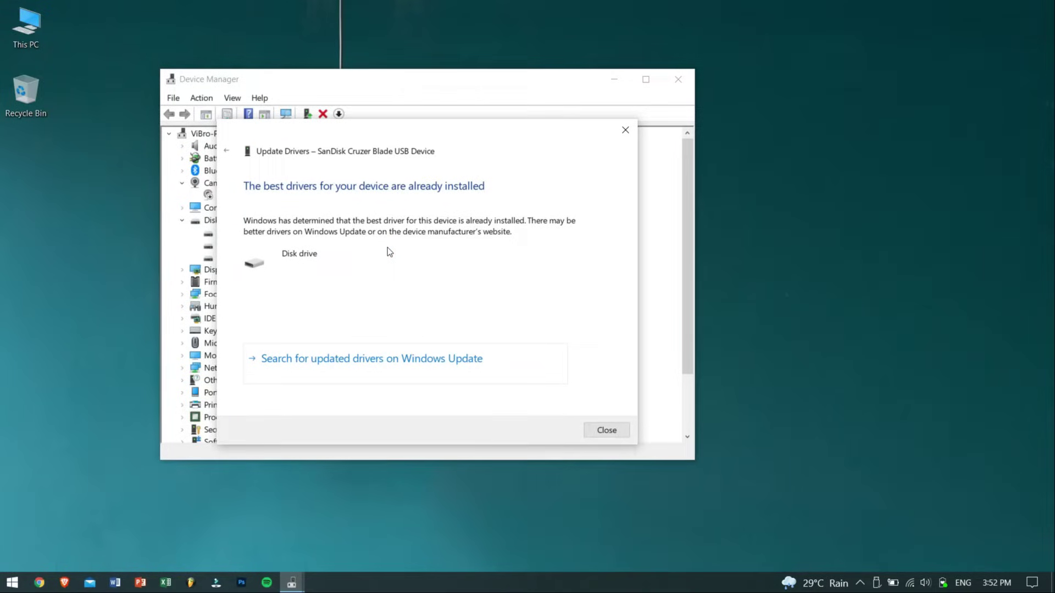
click(375, 368)
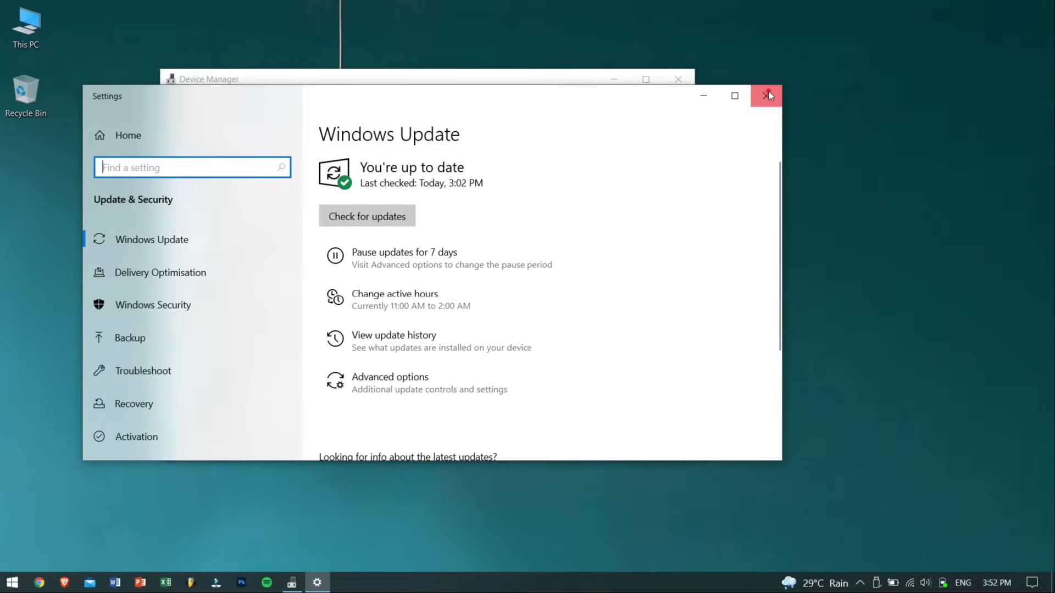
click(768, 96)
Close Device Manager and launch Command Prompt as administrator from a 'cmd' search
click(681, 78)
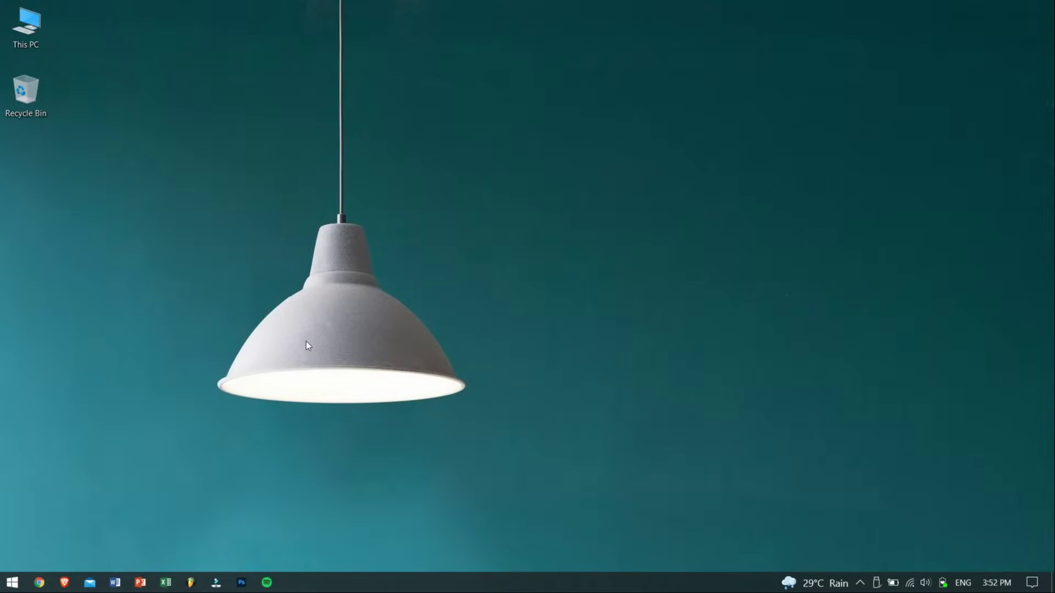
click(8, 584)
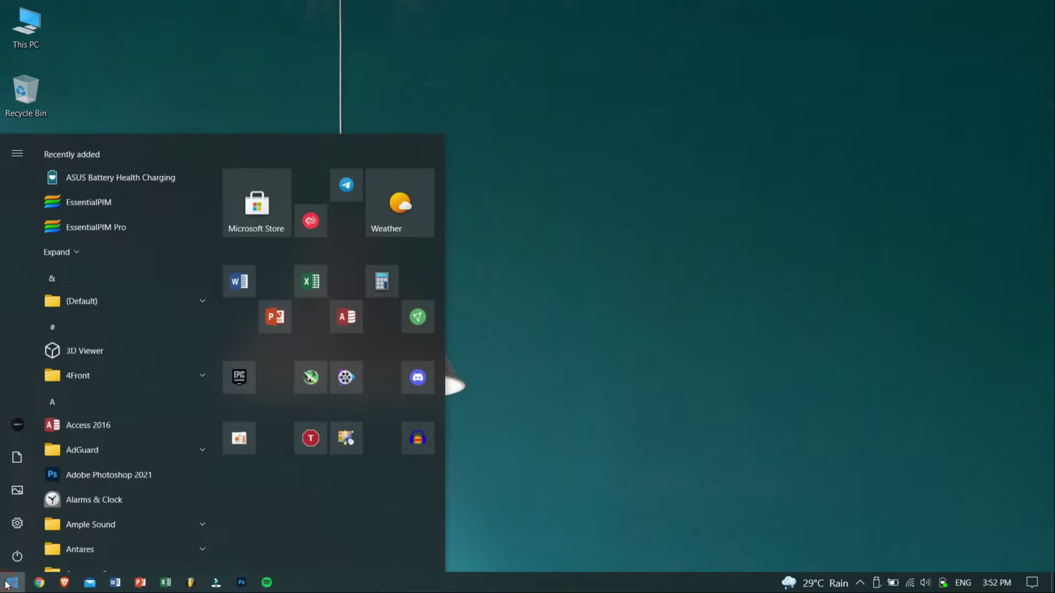
text(cmd)
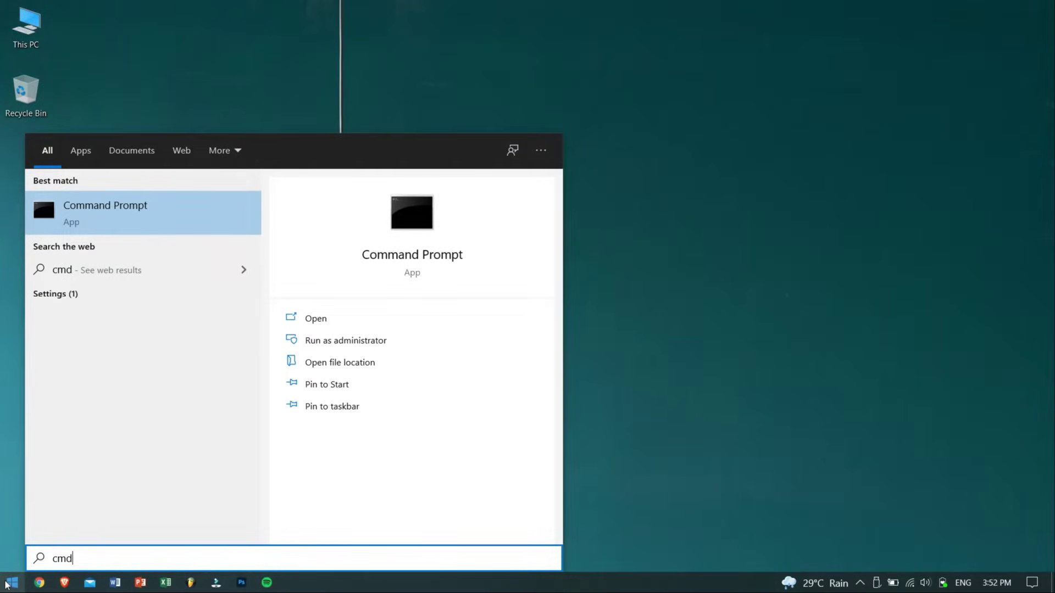
right_click(134, 206)
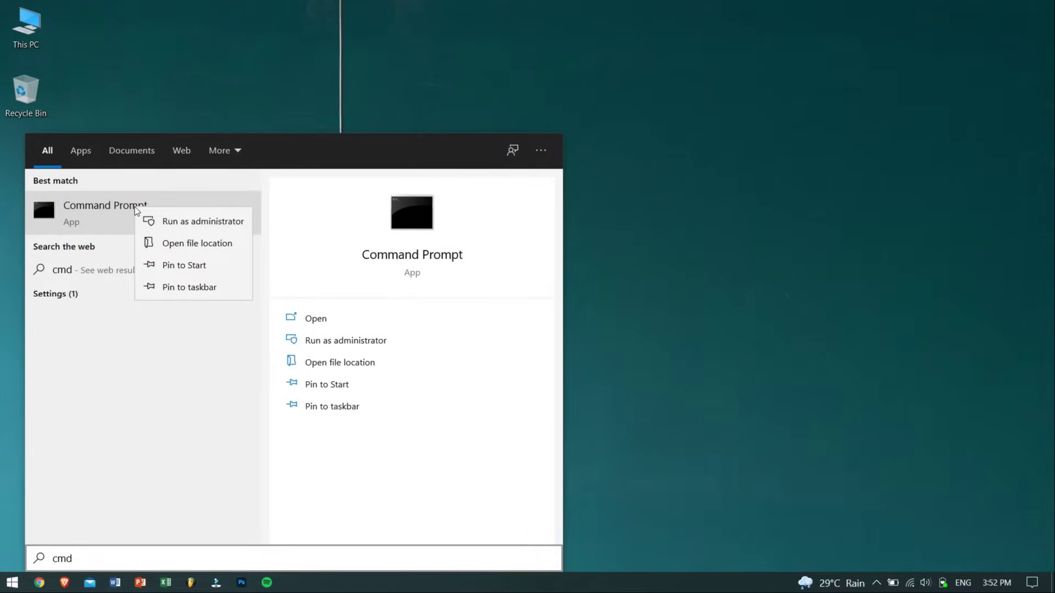
click(166, 228)
Run chkdsk G: /f on the USB drive and review the clean result
text(c)
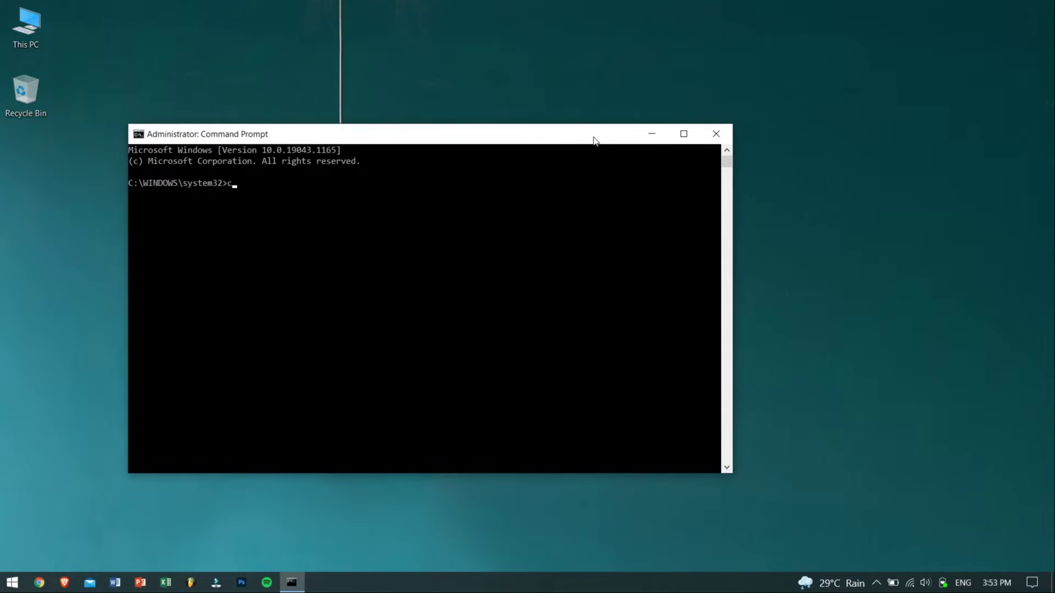
text(hkdsk)
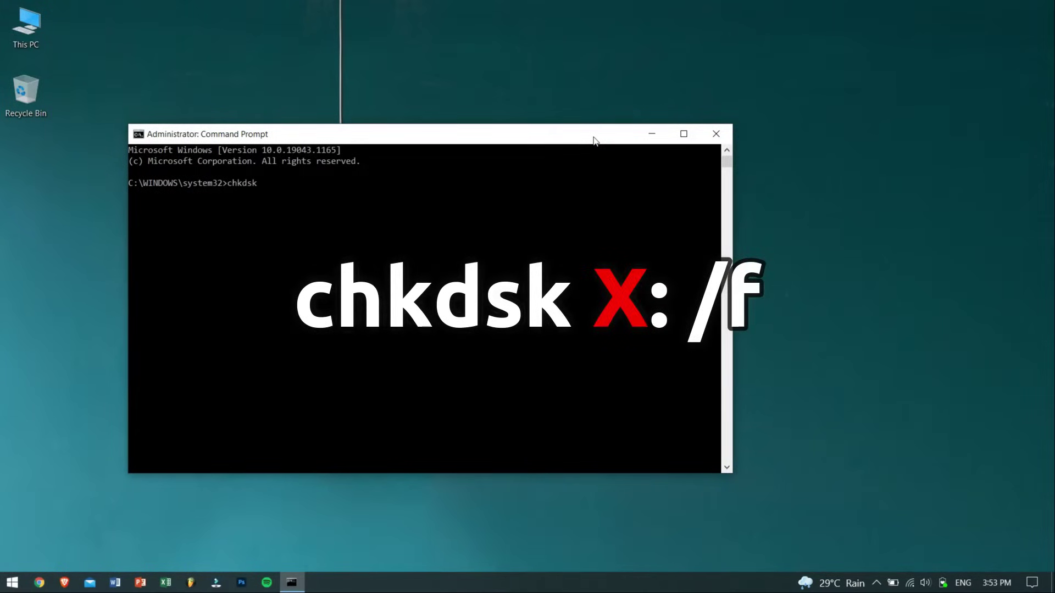
text( G)
text(;)
text(:)
text( /f)
key(Left)
key(Left)
key(Left)
key(Left)
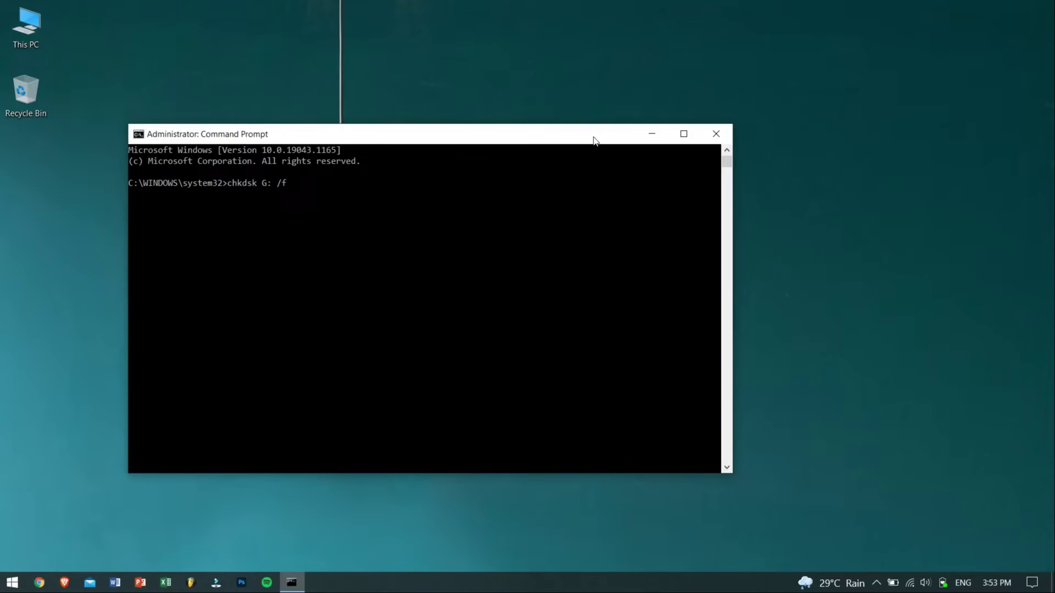
key(Return)
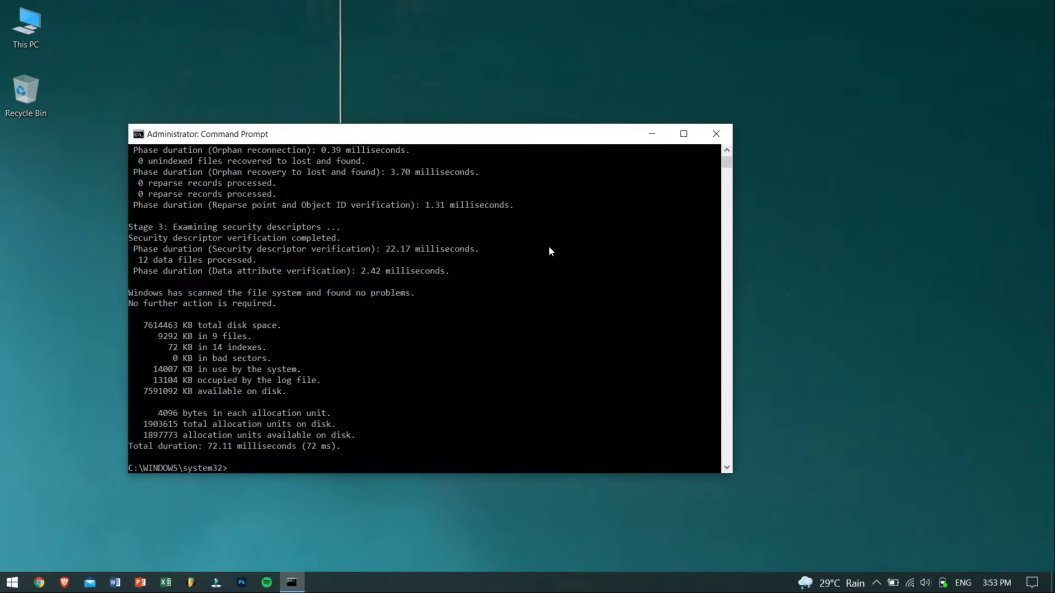
scroll(549, 251, up, 7)
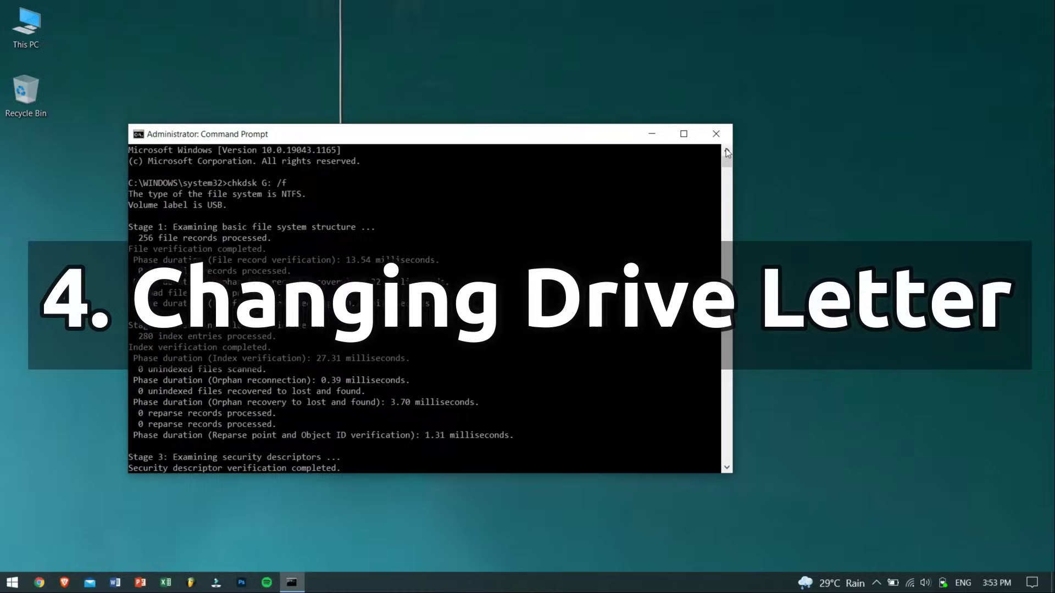
Close the administrator Command Prompt window and glance at the hidden system tray icons
click(716, 134)
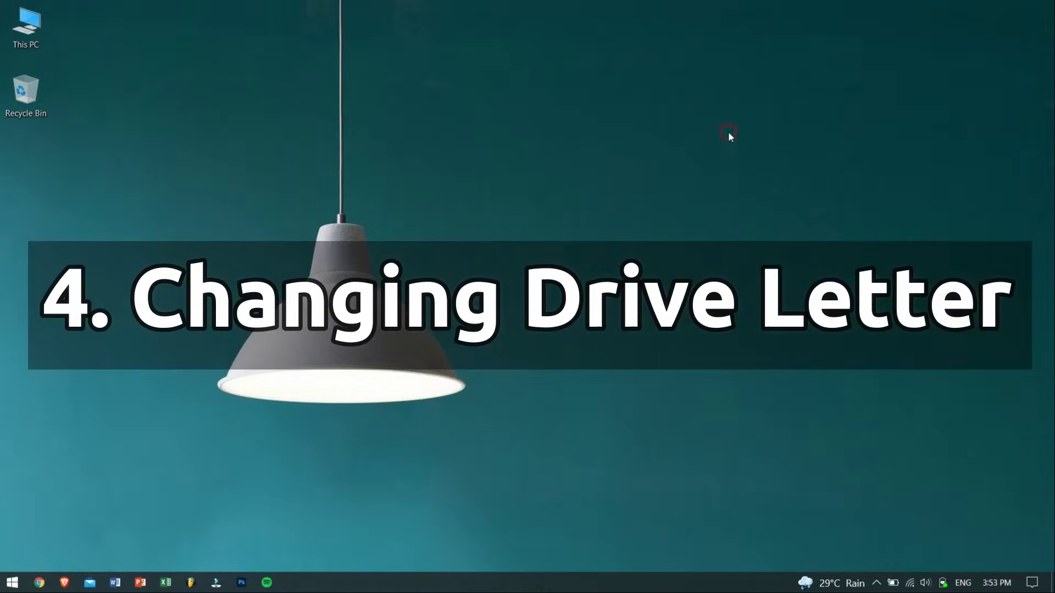
click(512, 179)
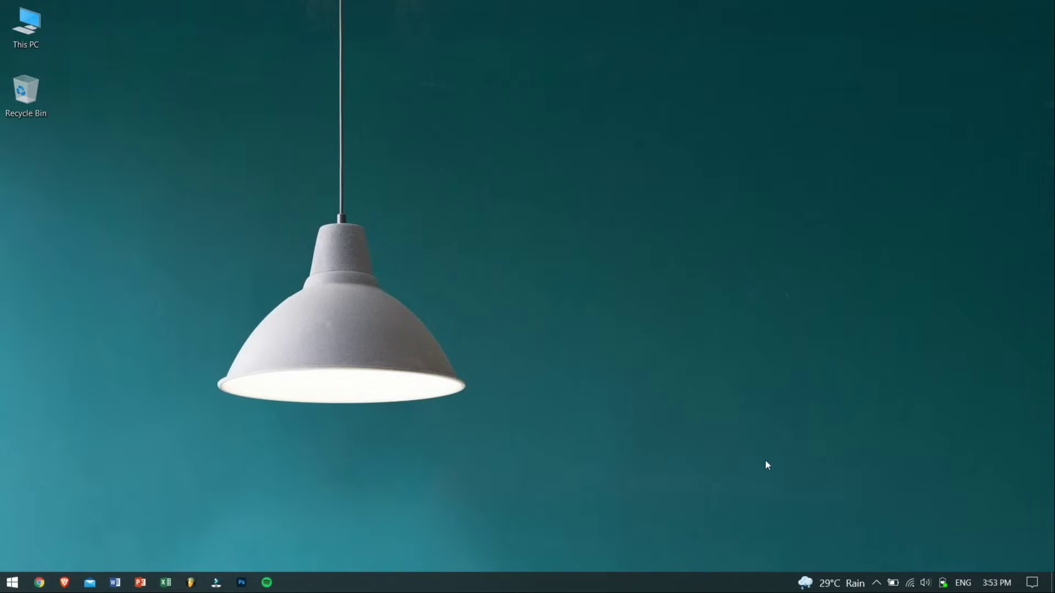
click(876, 582)
Open Disk Management from the Start button's quick-link menu
click(595, 488)
right_click(13, 584)
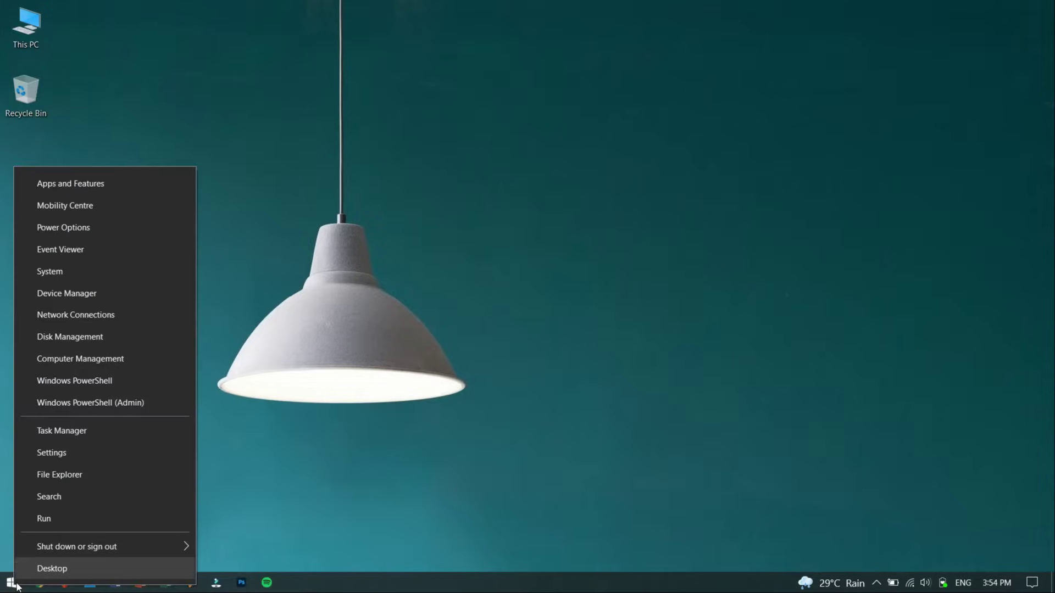
click(109, 345)
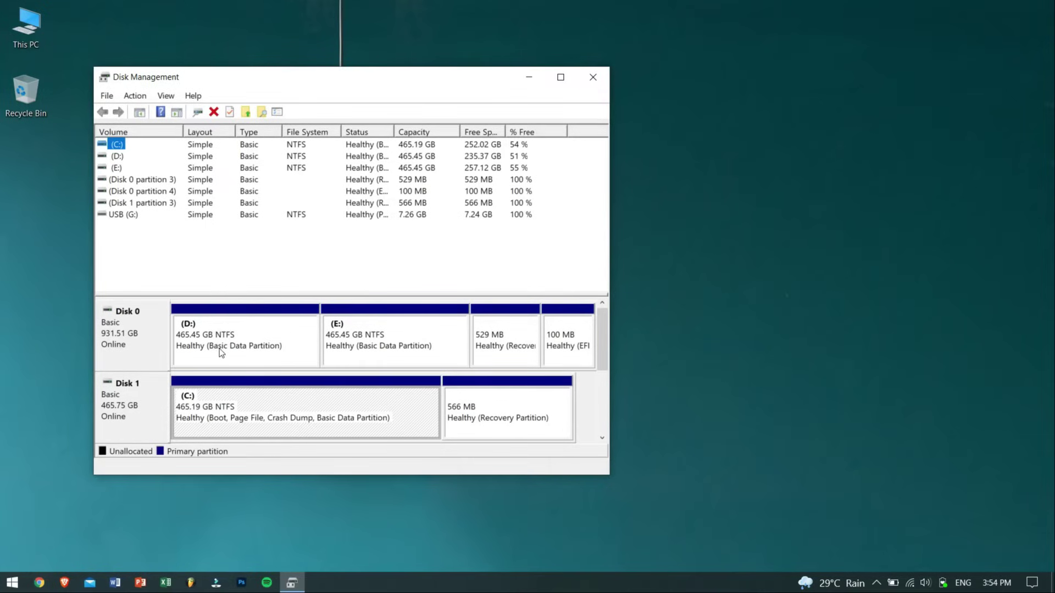
Change the USB drive's letter from G: to F:, accepting the warning
right_click(118, 215)
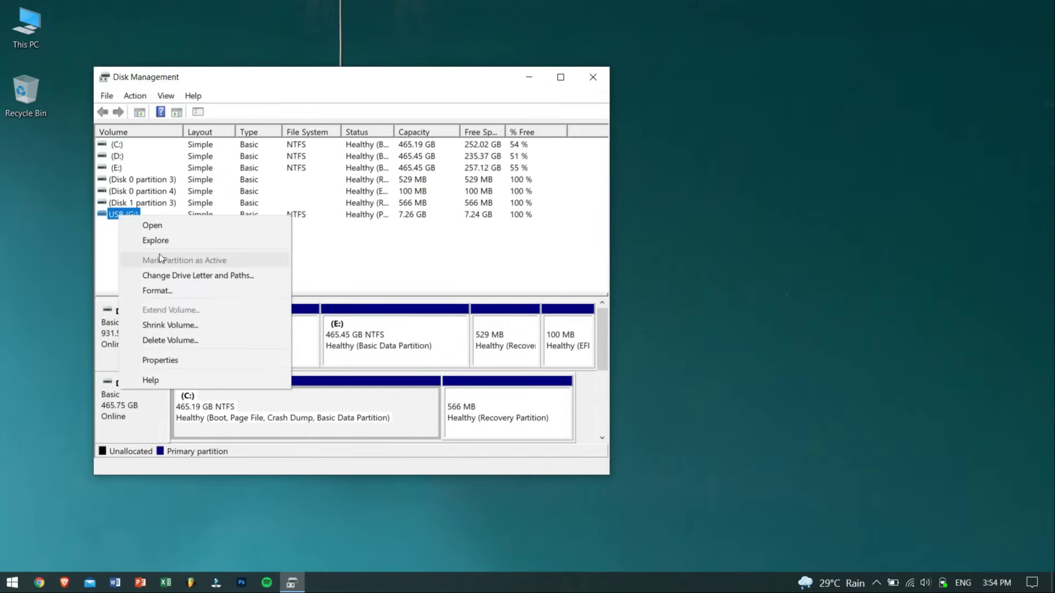
click(256, 276)
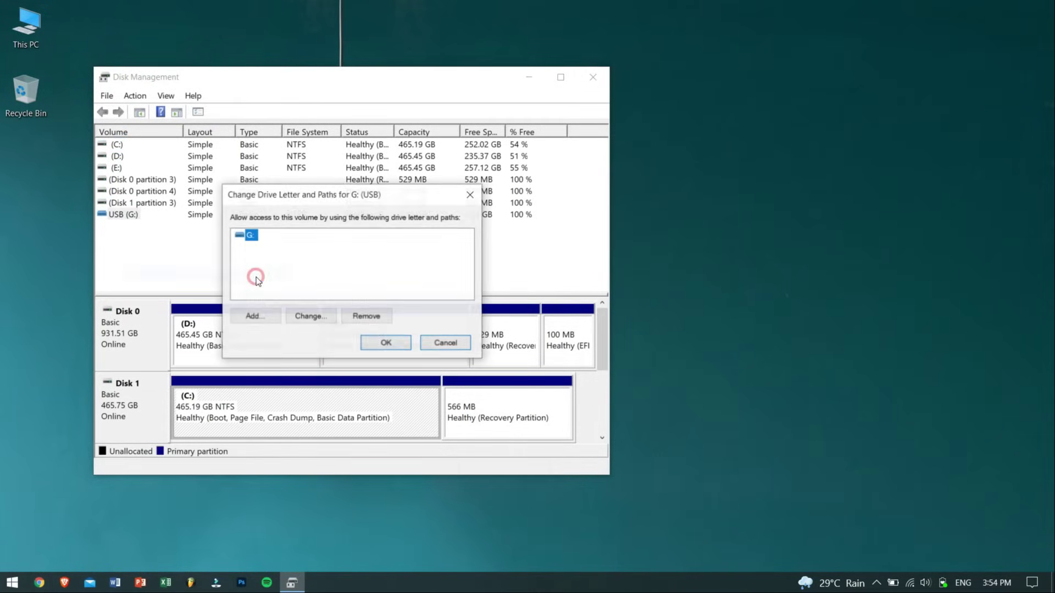
click(308, 315)
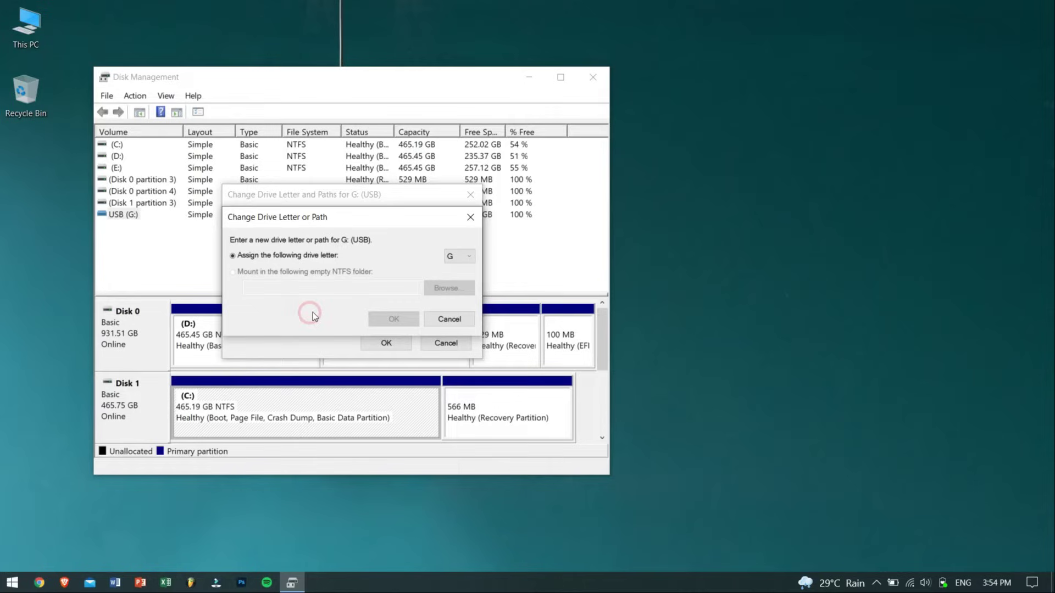
click(471, 256)
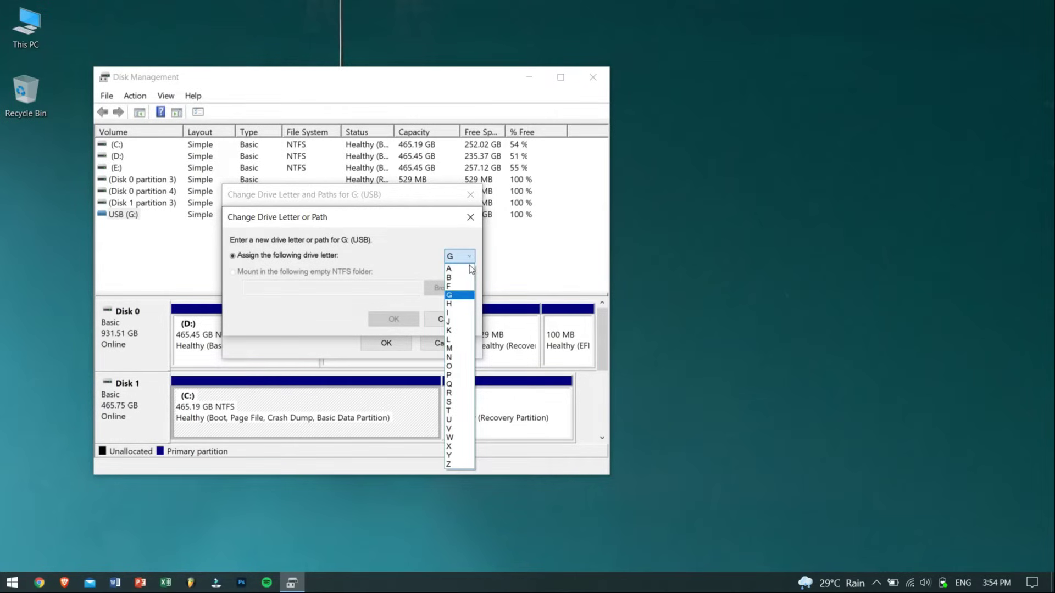
click(465, 289)
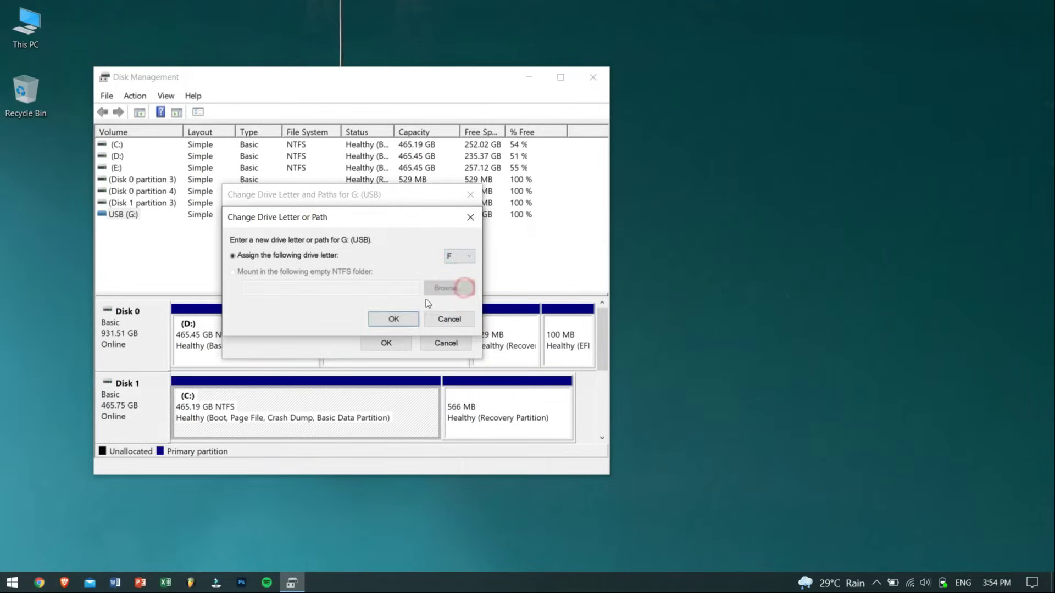
click(383, 321)
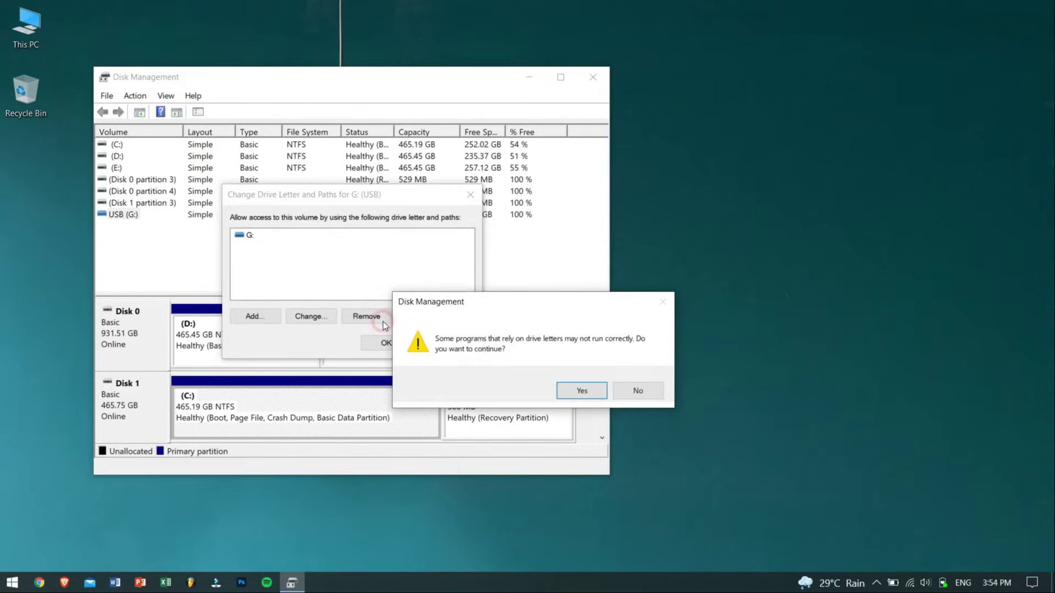
click(584, 390)
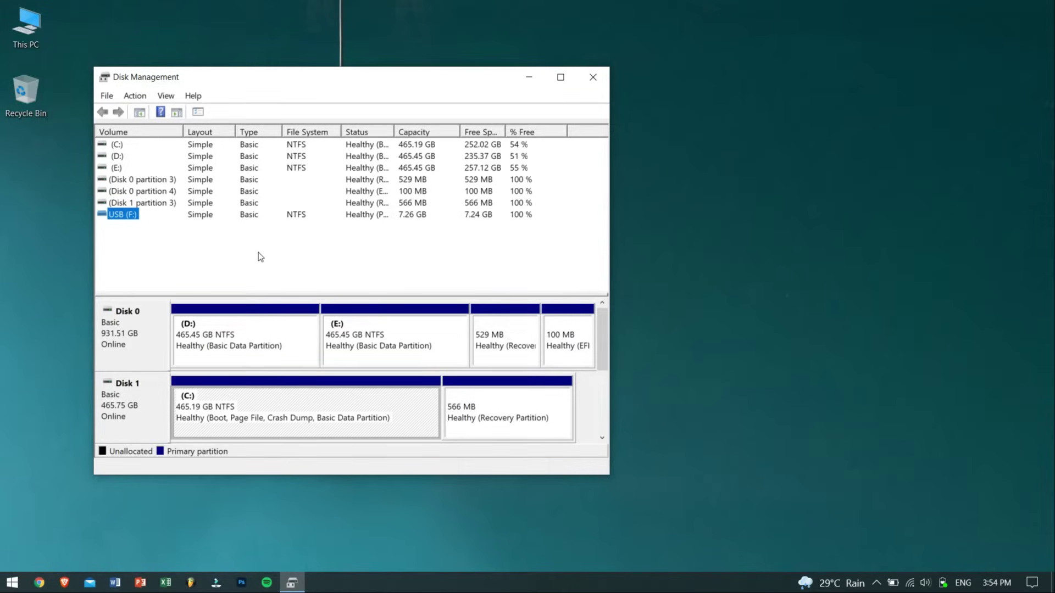
click(258, 253)
click(125, 214)
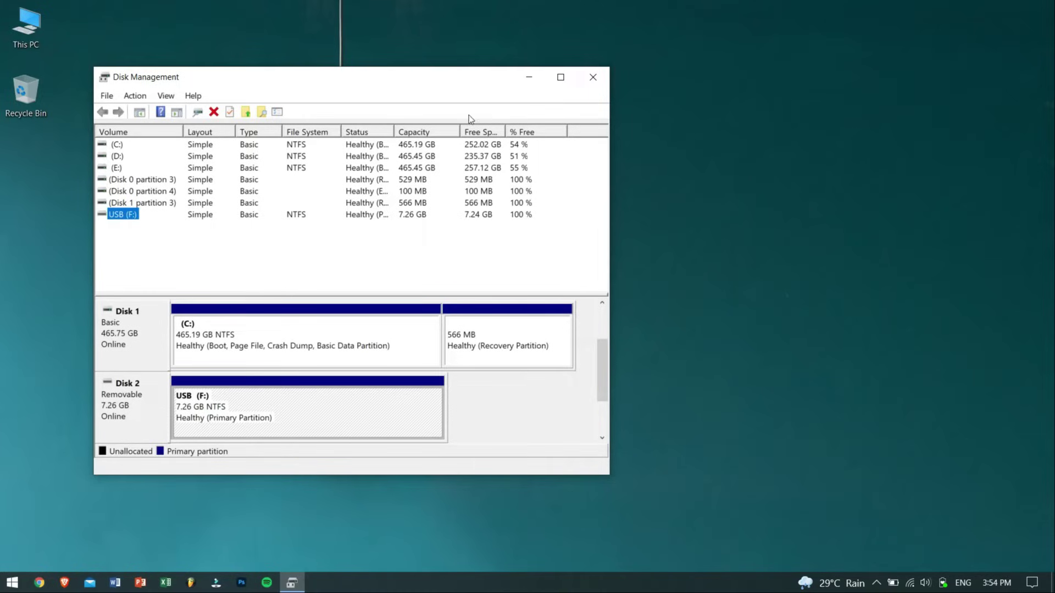
Close Disk Management and refresh the desktop
click(593, 77)
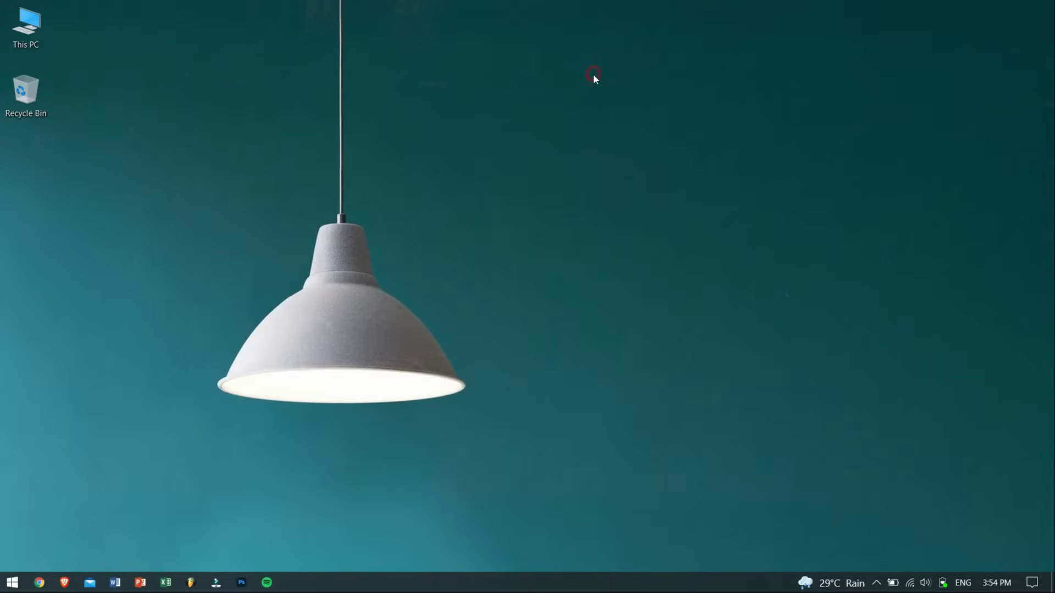
right_click(210, 148)
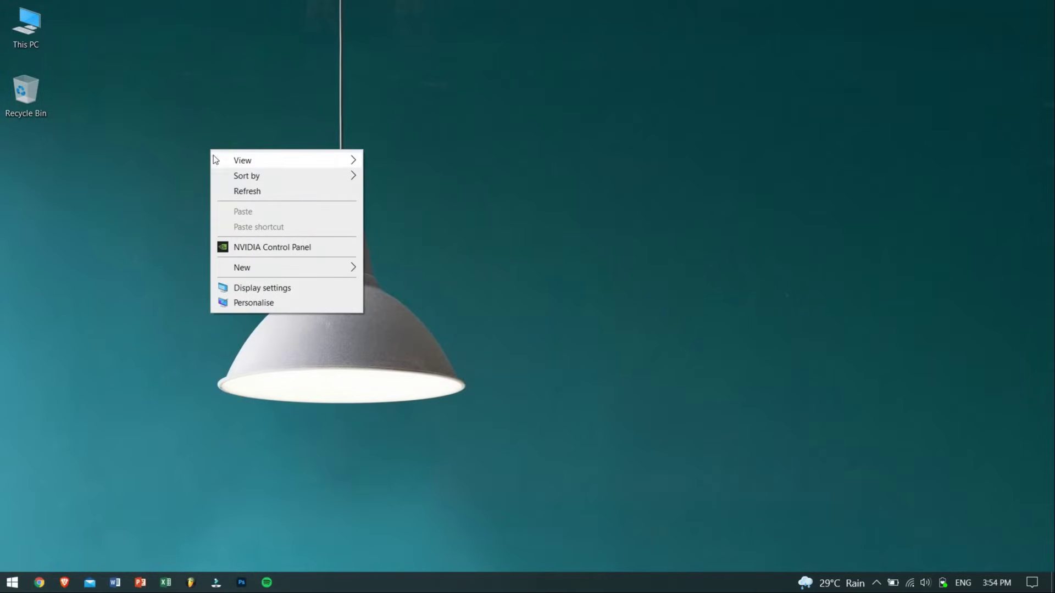
click(241, 188)
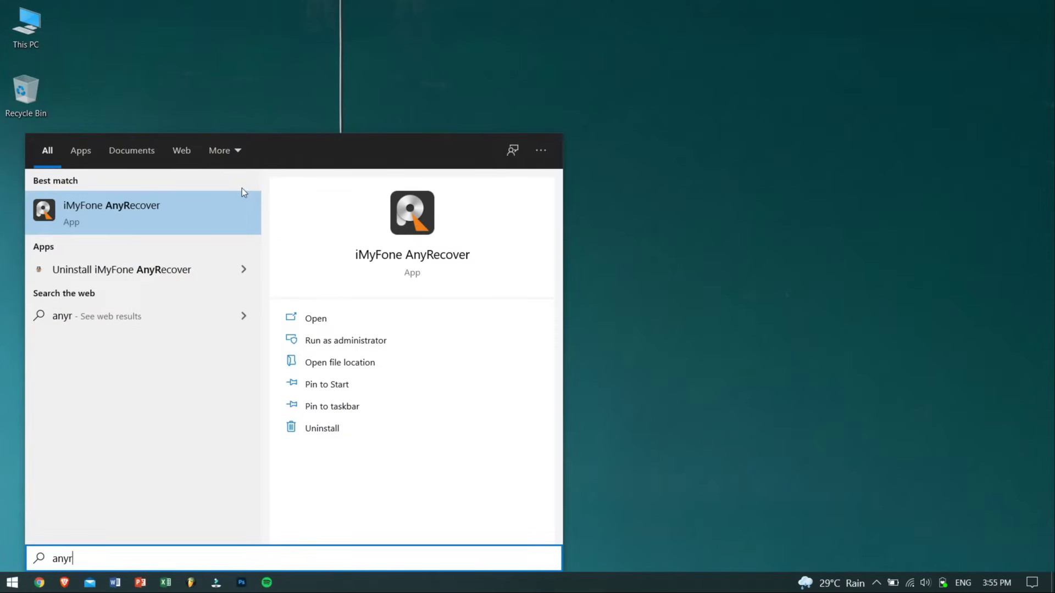
Launch iMyFone AnyRecover and scan USB (F), finding 19 files totalling 112.52 MB
key(Return)
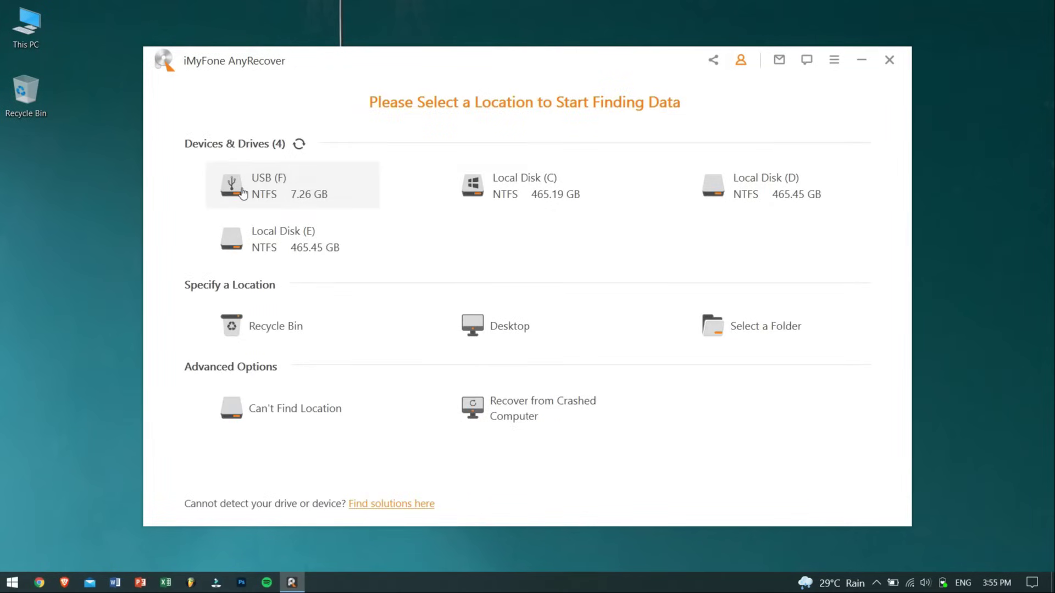
click(311, 195)
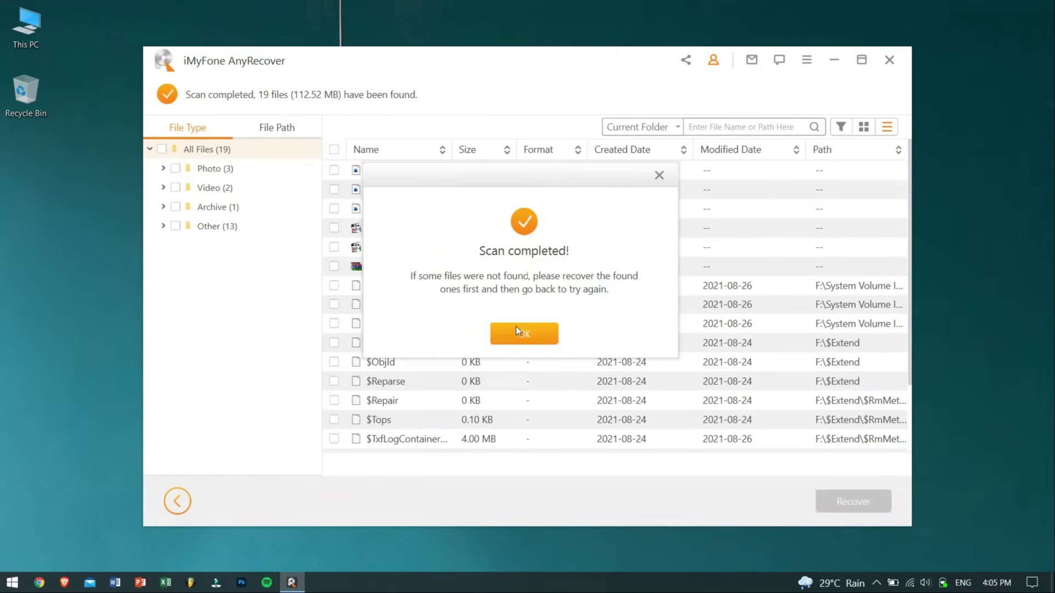
Dismiss the scan-completed notice and preview the recovered photo 0000000001.jpg
click(519, 334)
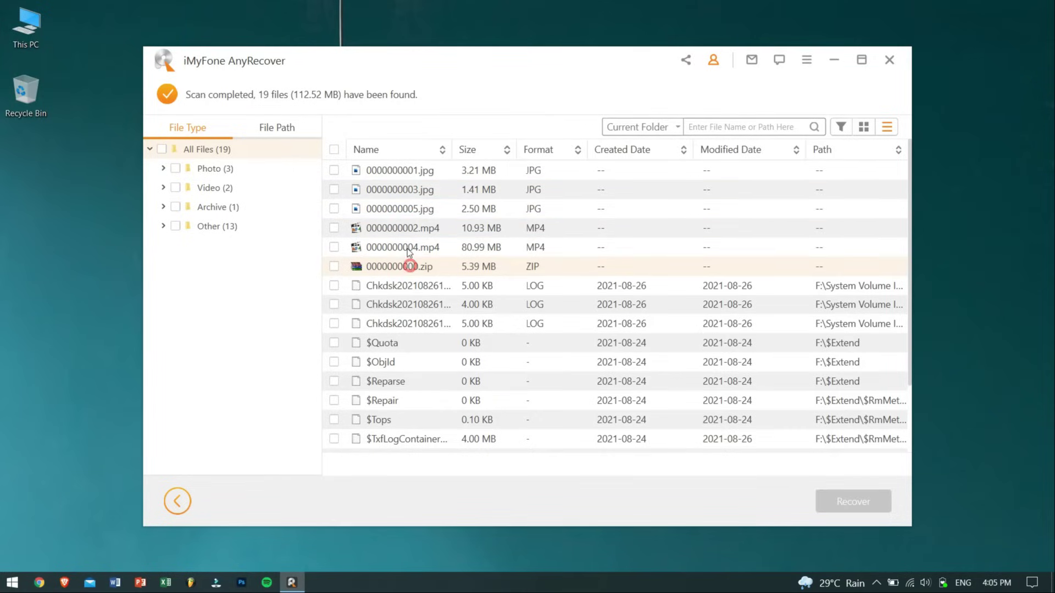
double_click(393, 169)
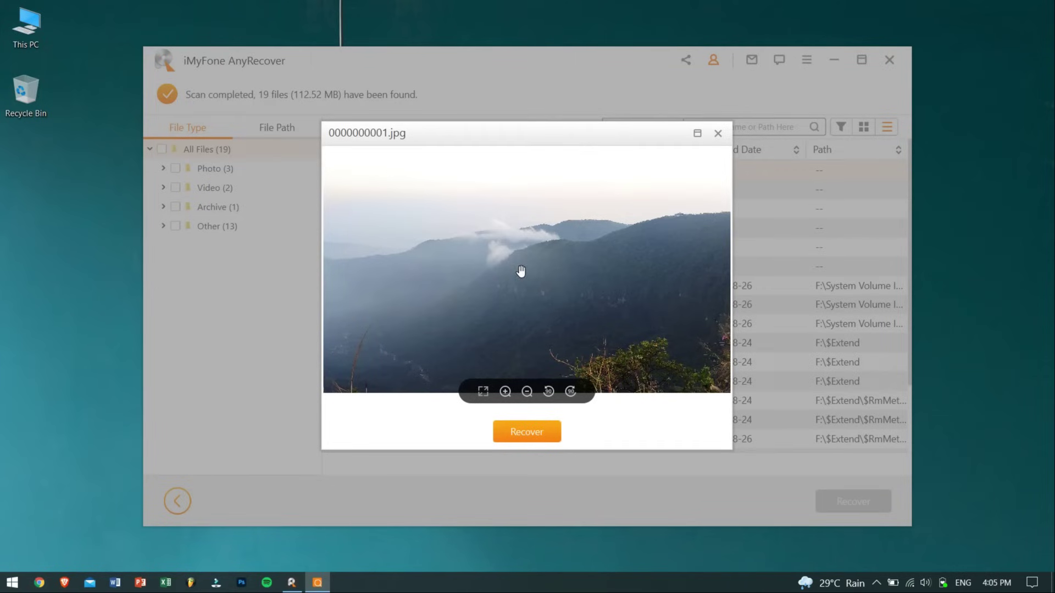
click(718, 134)
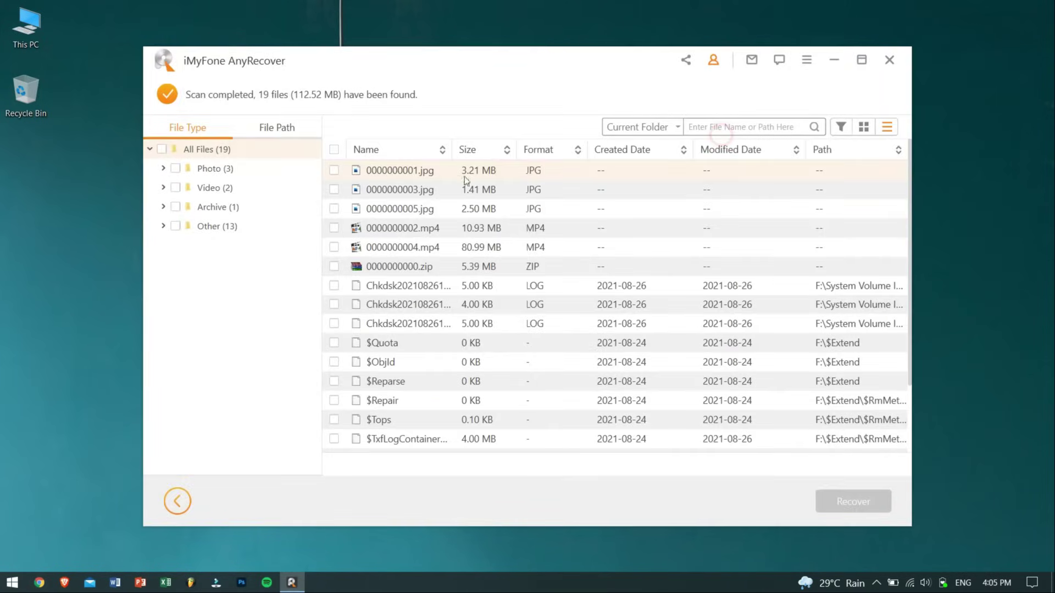
Select the three JPGs, two MP4s and the zip (104.44 MB) and start recovery
click(333, 171)
click(333, 209)
click(333, 228)
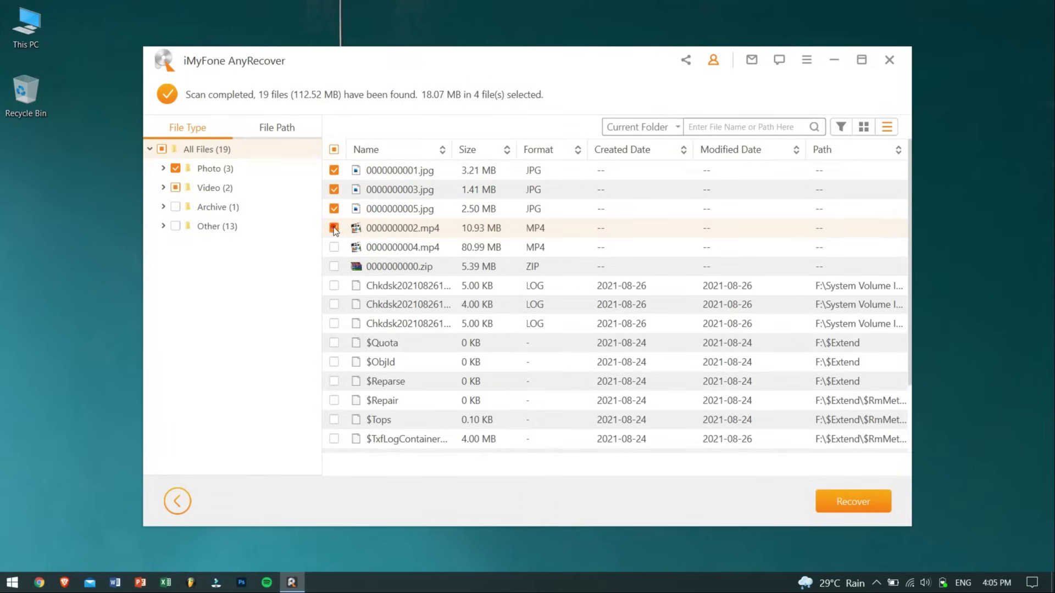
click(333, 248)
click(333, 266)
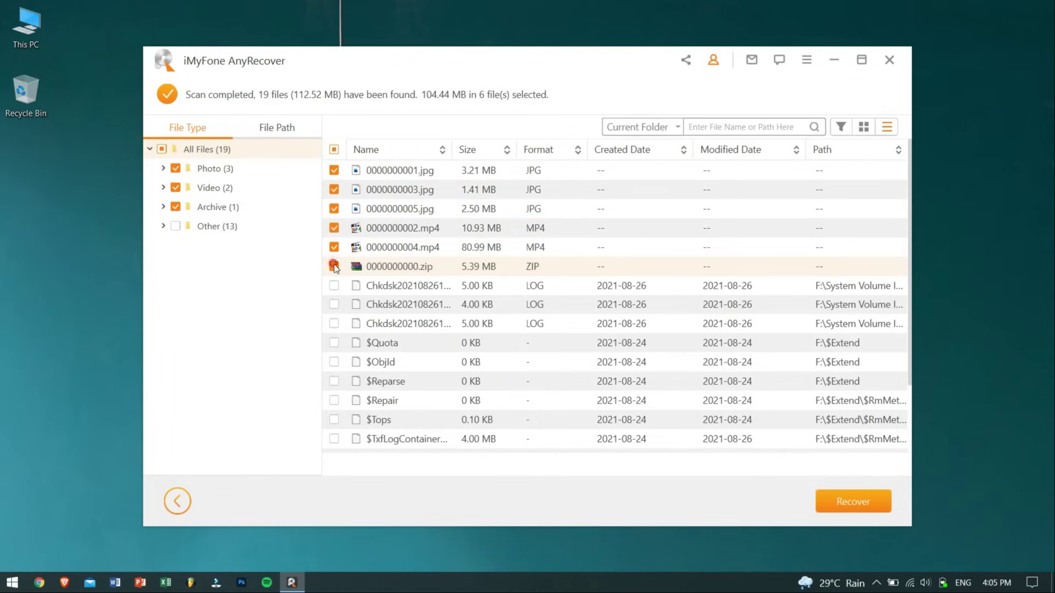
click(839, 501)
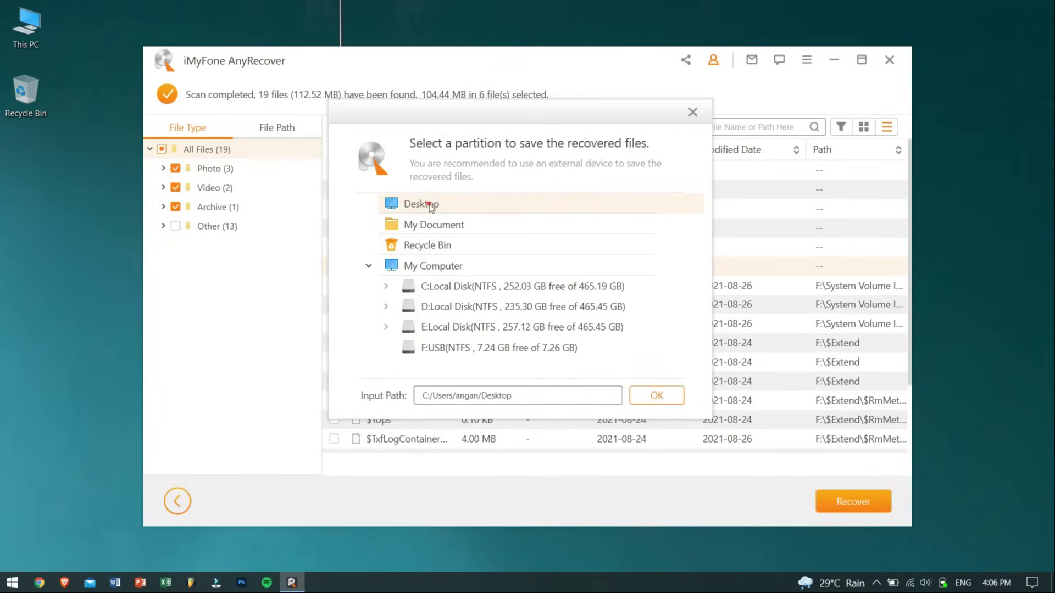
Save the recovered files to the Desktop and browse into All Files > Photo > JPG
click(662, 394)
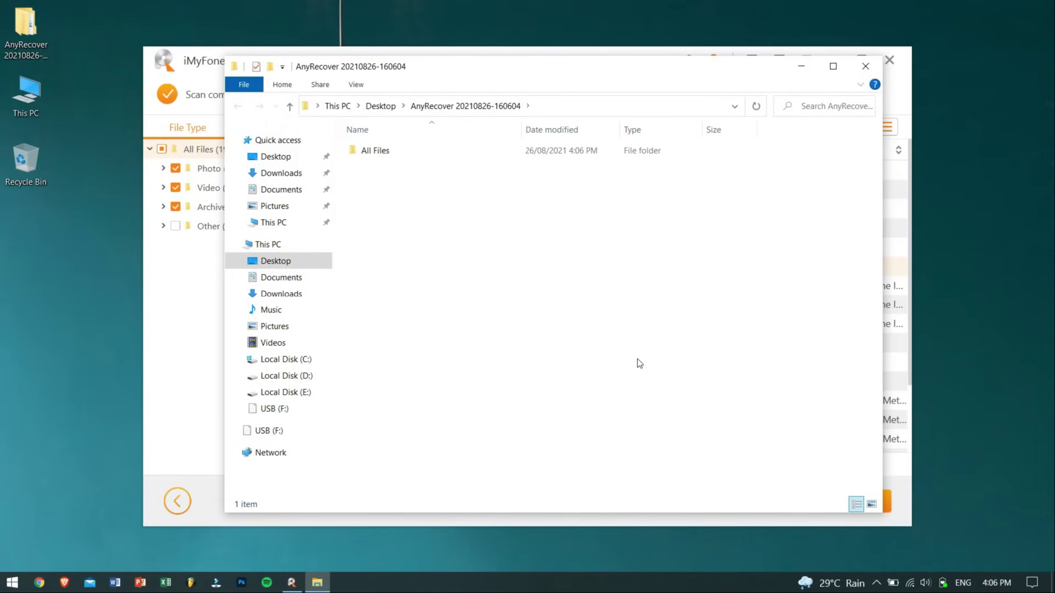
double_click(477, 152)
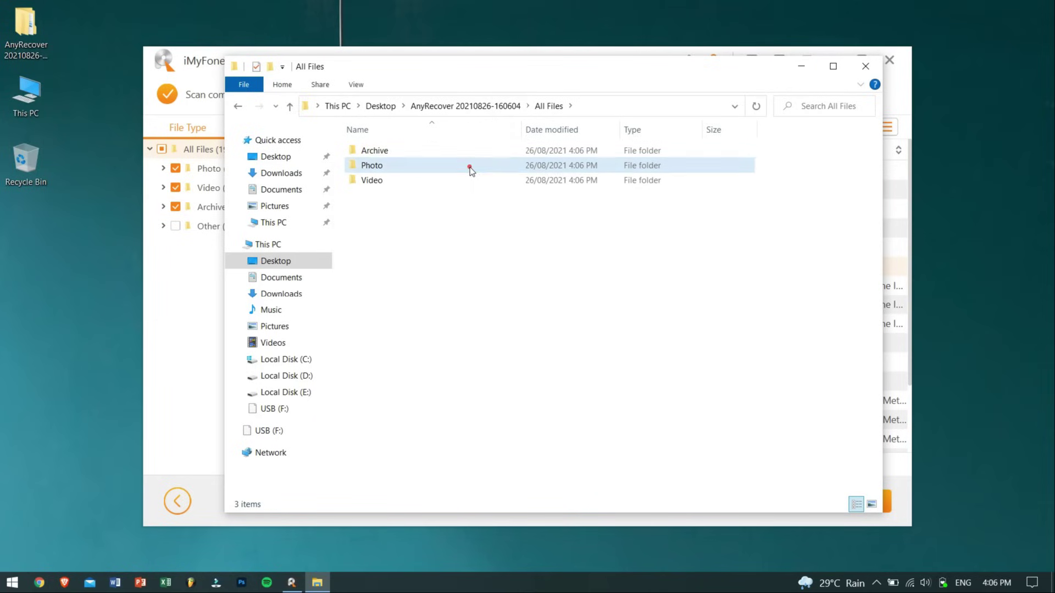
double_click(470, 167)
double_click(479, 148)
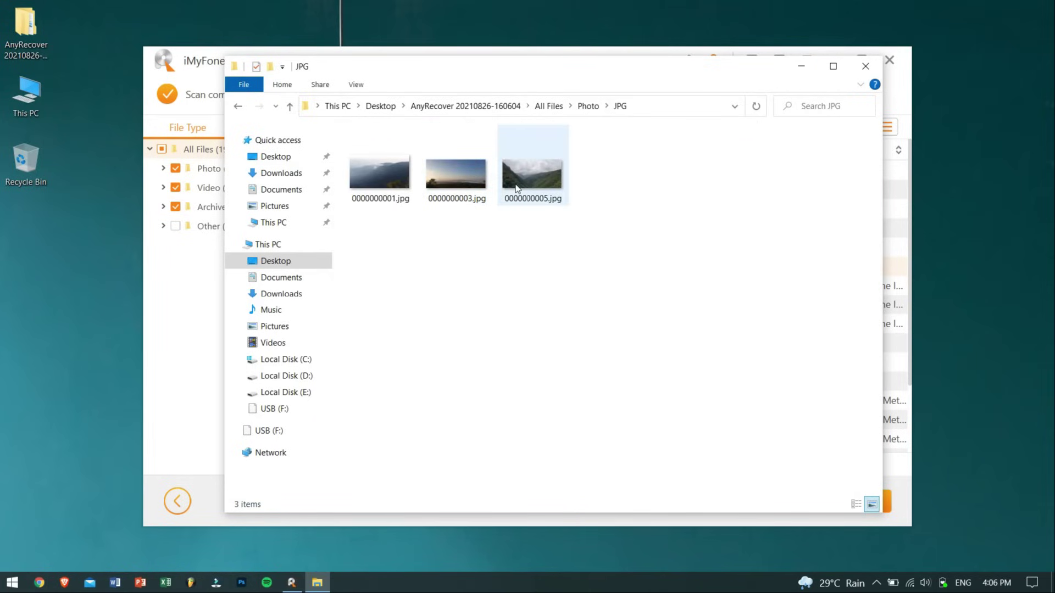
View the recovered photos, starting with 0000000003.jpg, then close the photo viewer
double_click(460, 187)
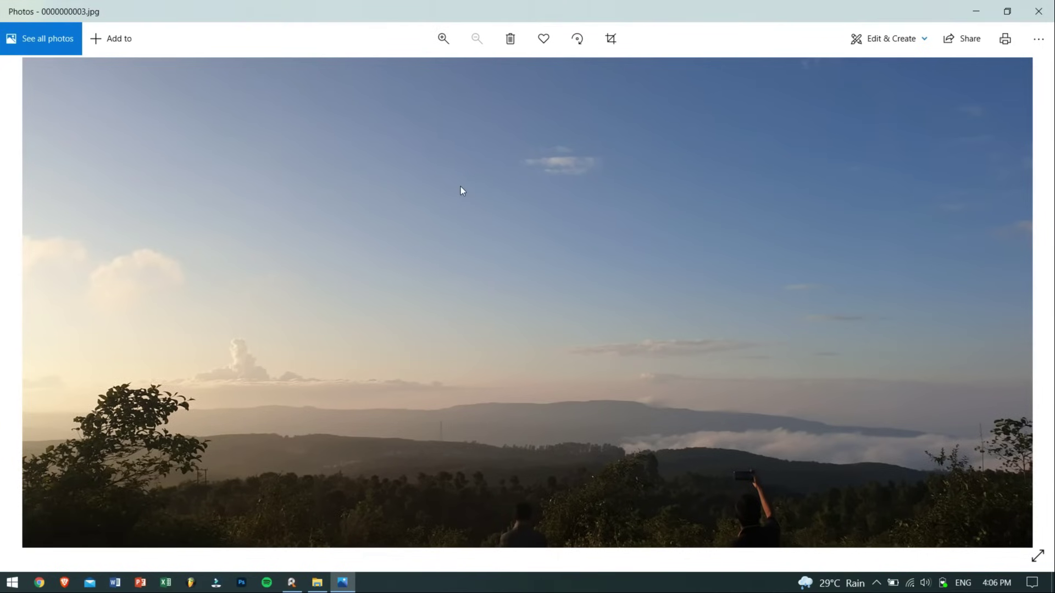
key(Right)
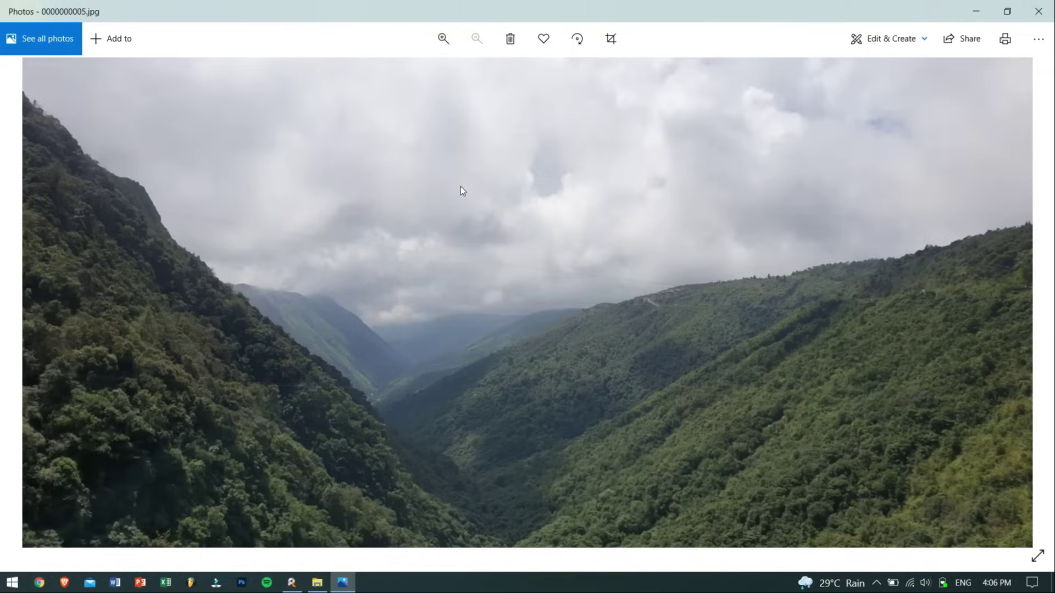
key(Right)
key(Right)
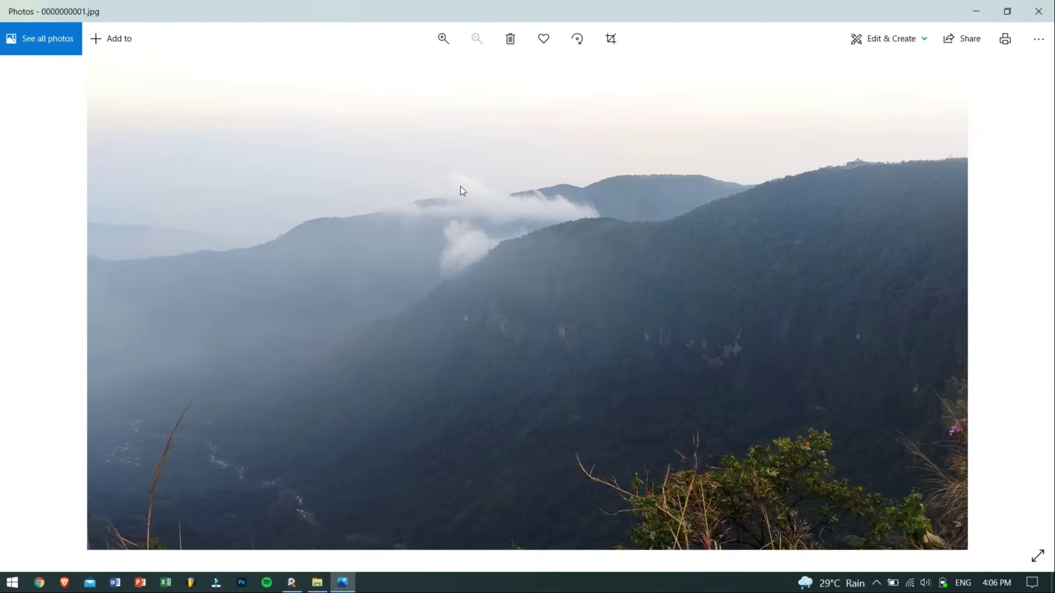
click(1038, 11)
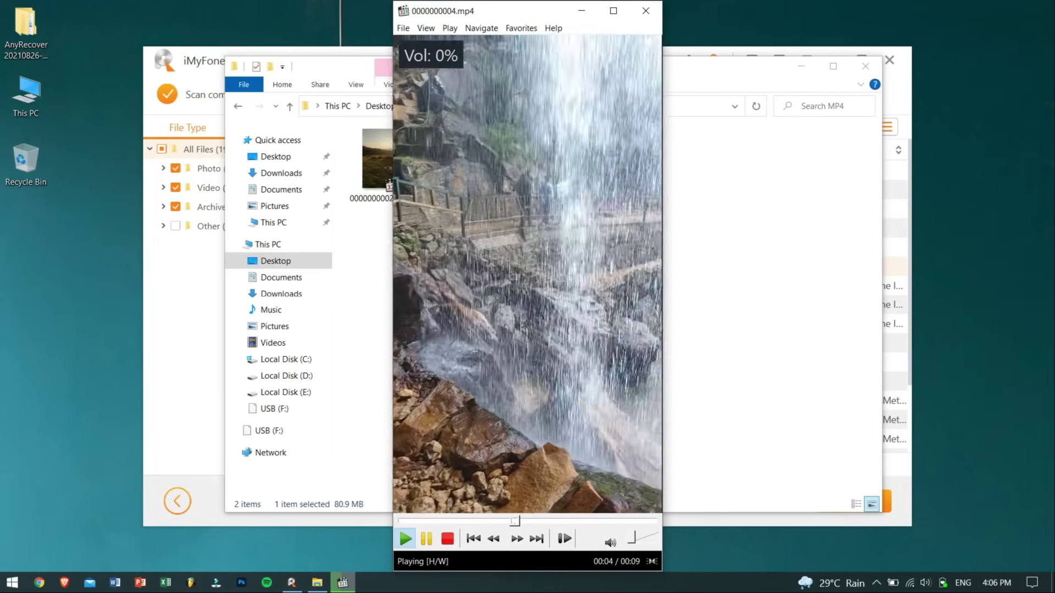
Close the 0000000004.mp4 playback in Media Player Classic and deselect the video file
click(646, 12)
click(659, 165)
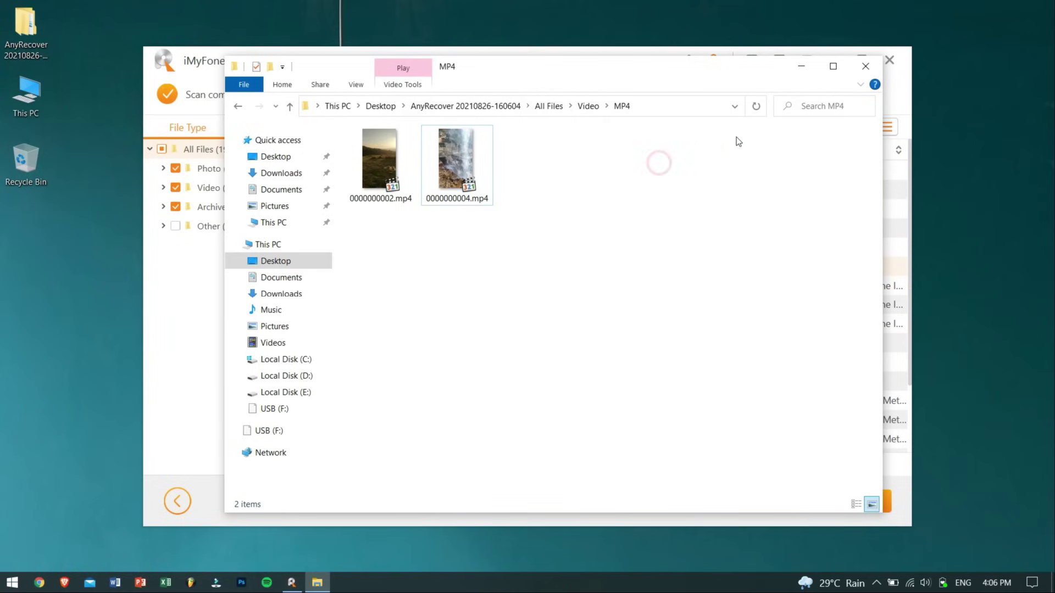
Format the USB (F:) drive from the navigation pane, then dismiss the Format window
right_click(282, 410)
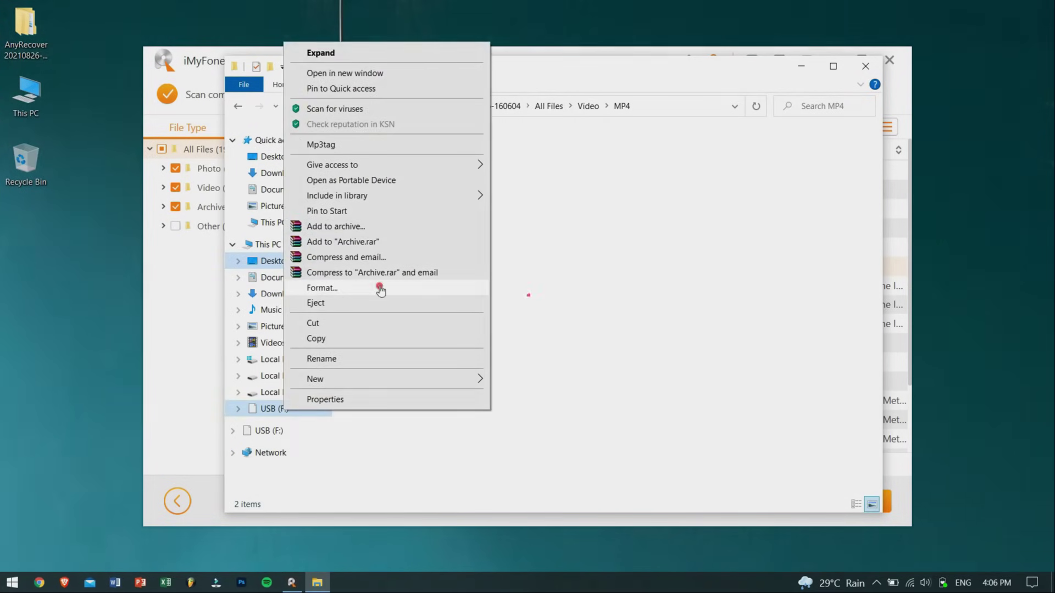
click(380, 290)
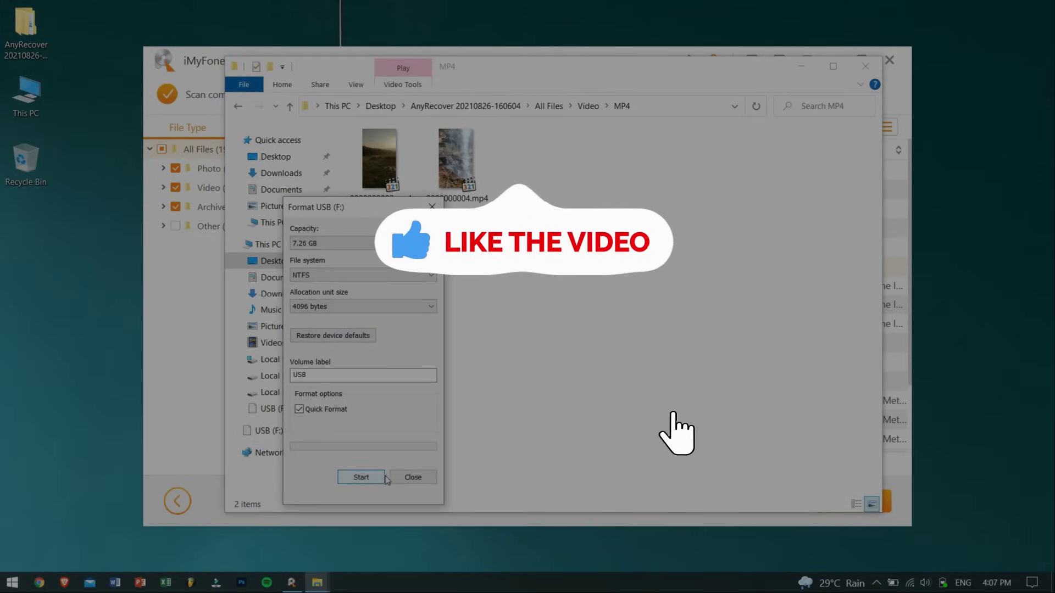
click(407, 476)
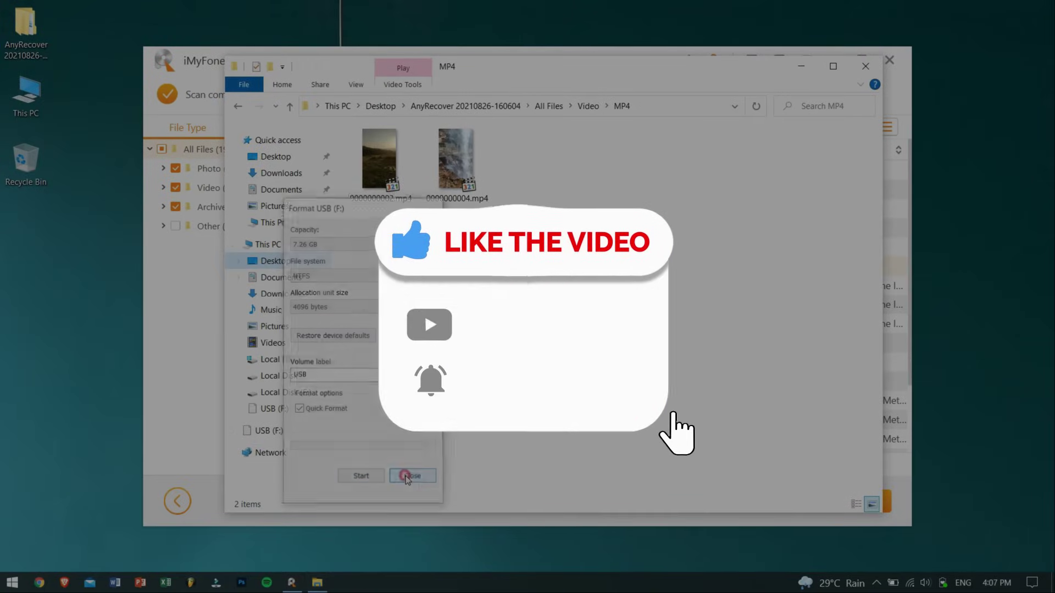
Close File Explorer and back out of AnyRecover's scan results screen
click(865, 63)
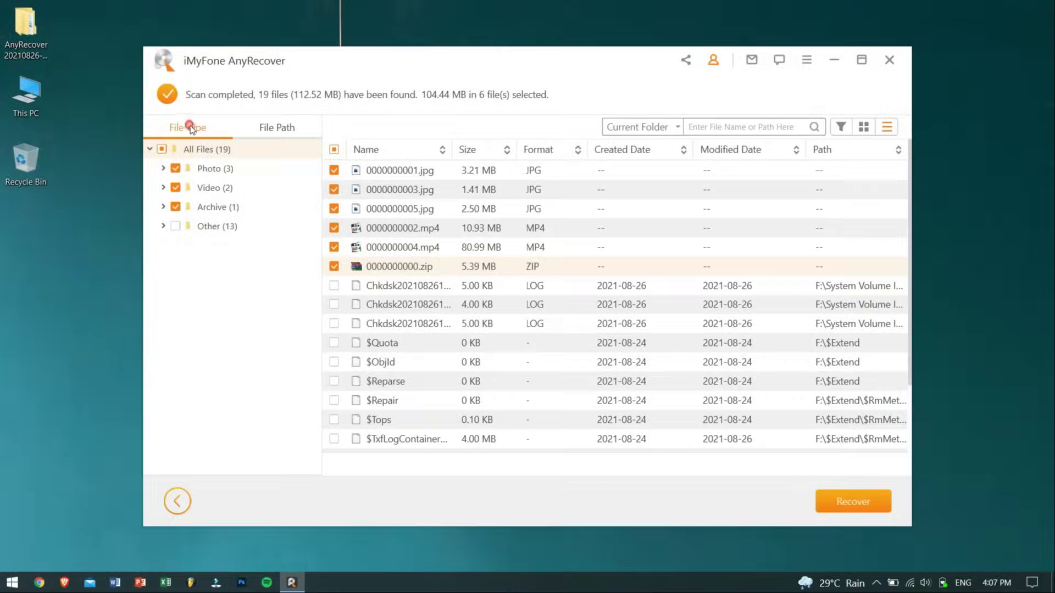
click(188, 127)
click(177, 501)
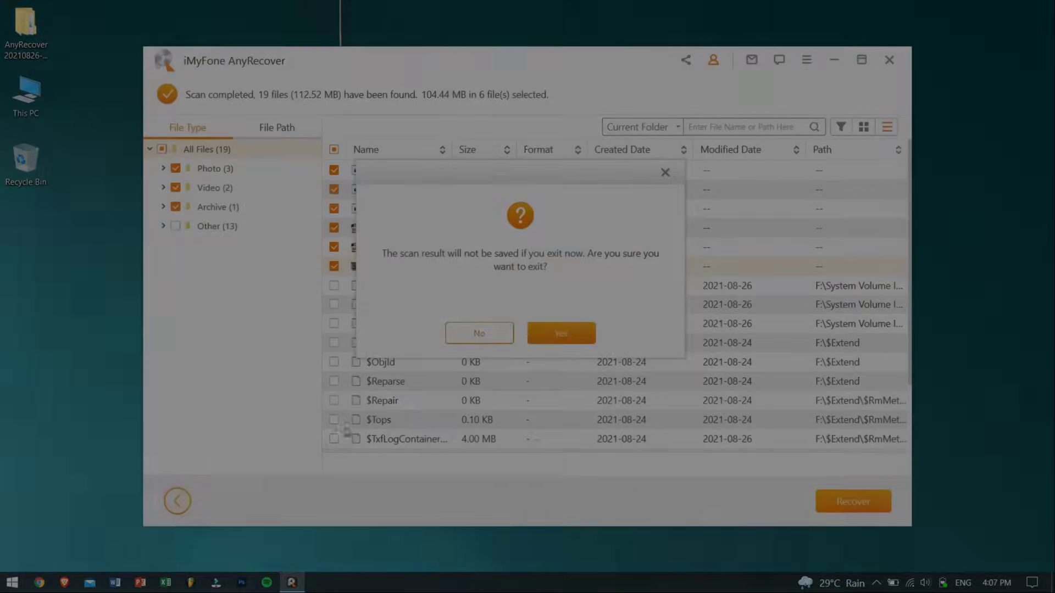